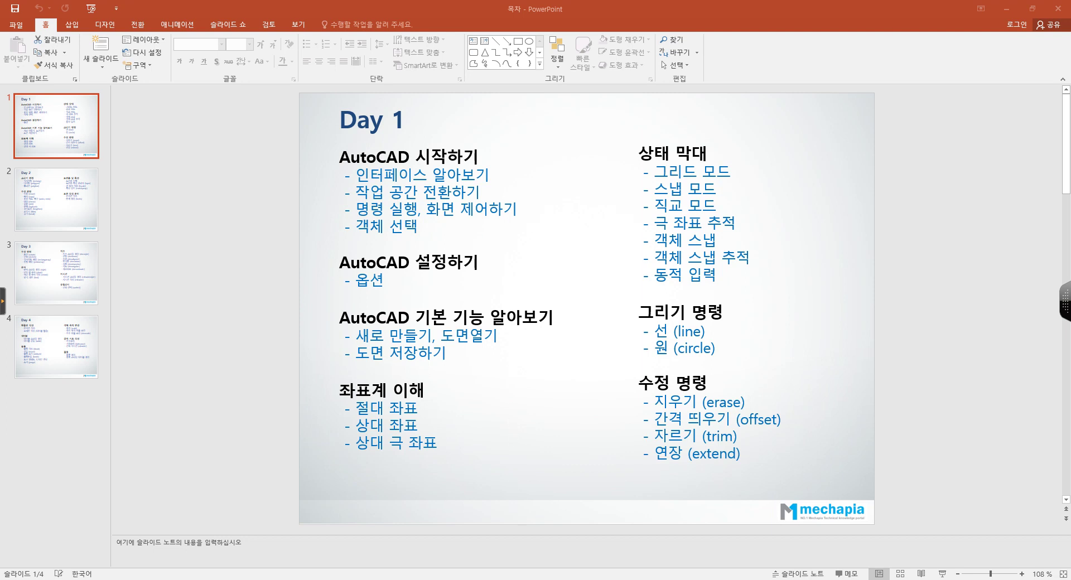
# Switch from the PowerPoint outline to the empty AutoCAD drawing, Drawing1.
pyautogui.click(519, 579)
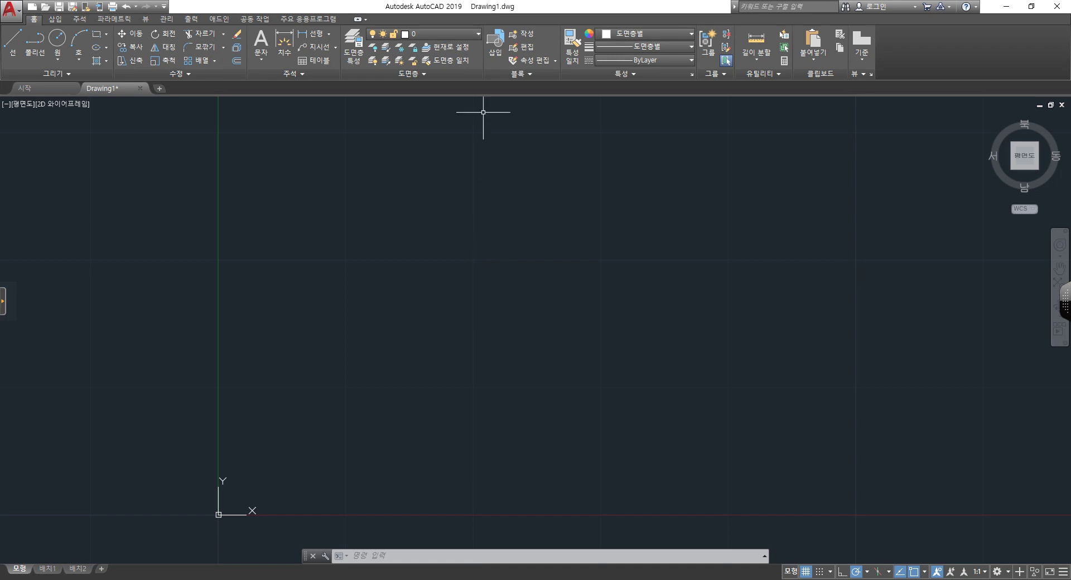
pyautogui.click(13, 44)
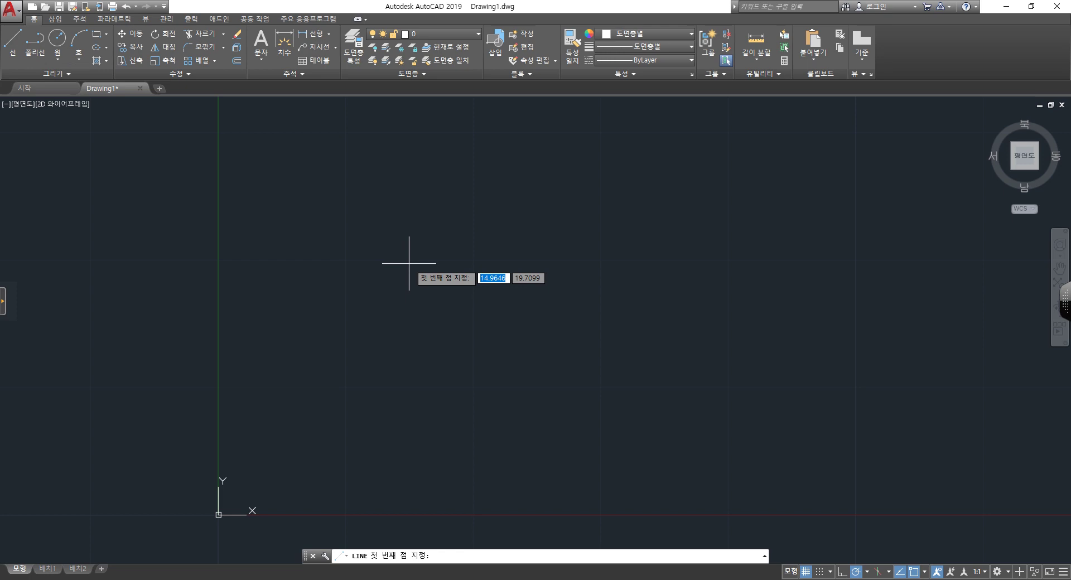
pyautogui.press('Escape')
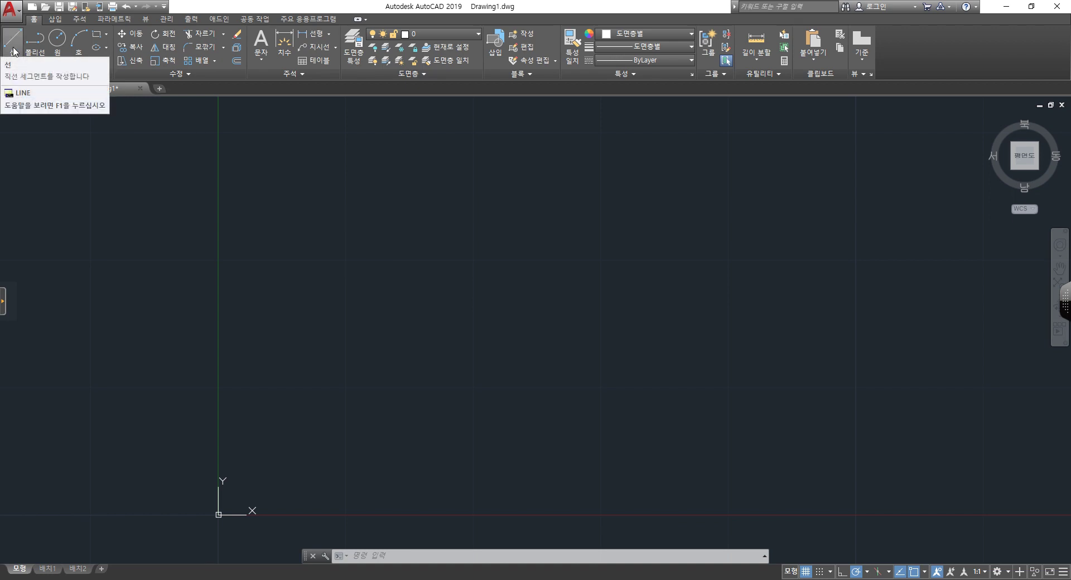
pyautogui.moveTo(12, 43)
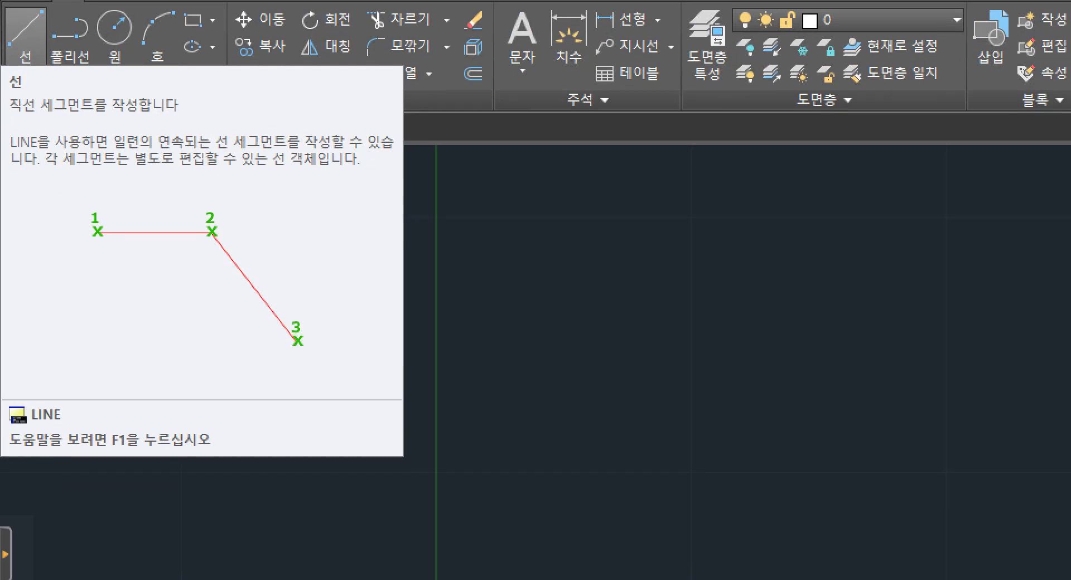
pyautogui.moveTo(10, 96); pyautogui.dragTo(4, 95)
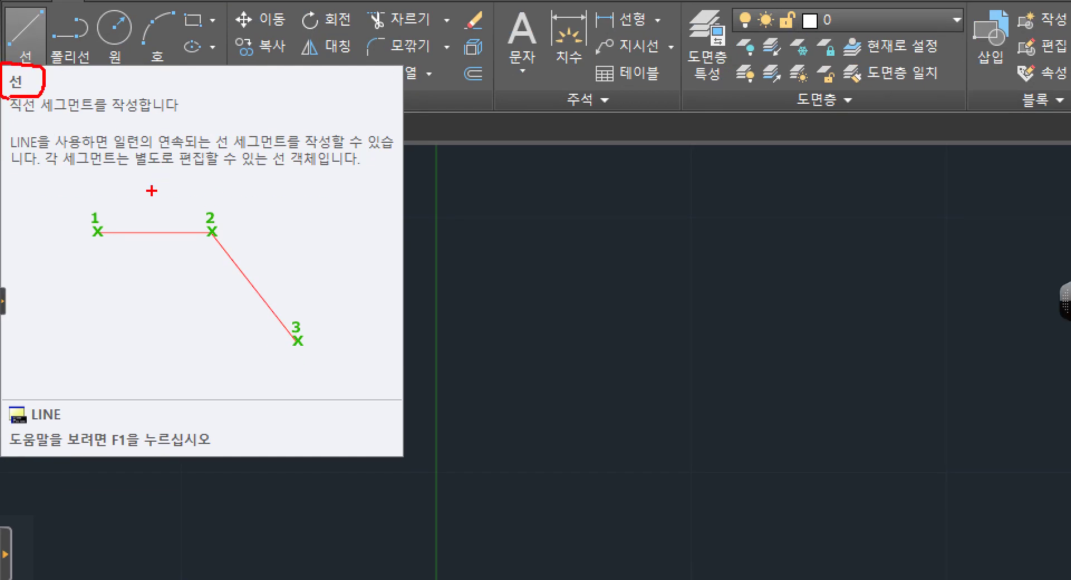
pyautogui.moveTo(14, 128); pyautogui.dragTo(199, 141)
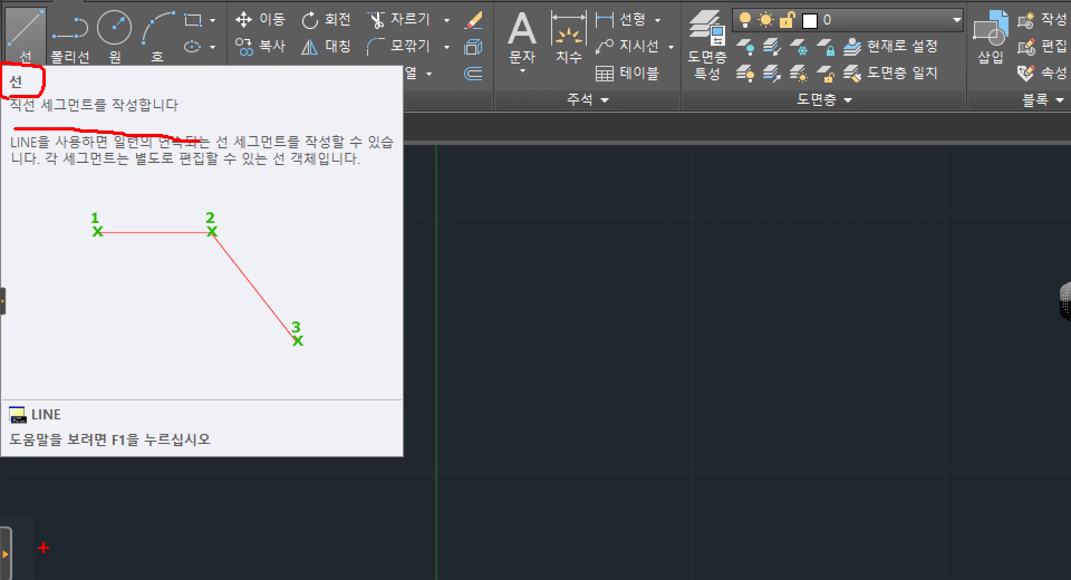
pyautogui.moveTo(52, 429); pyautogui.dragTo(61, 427)
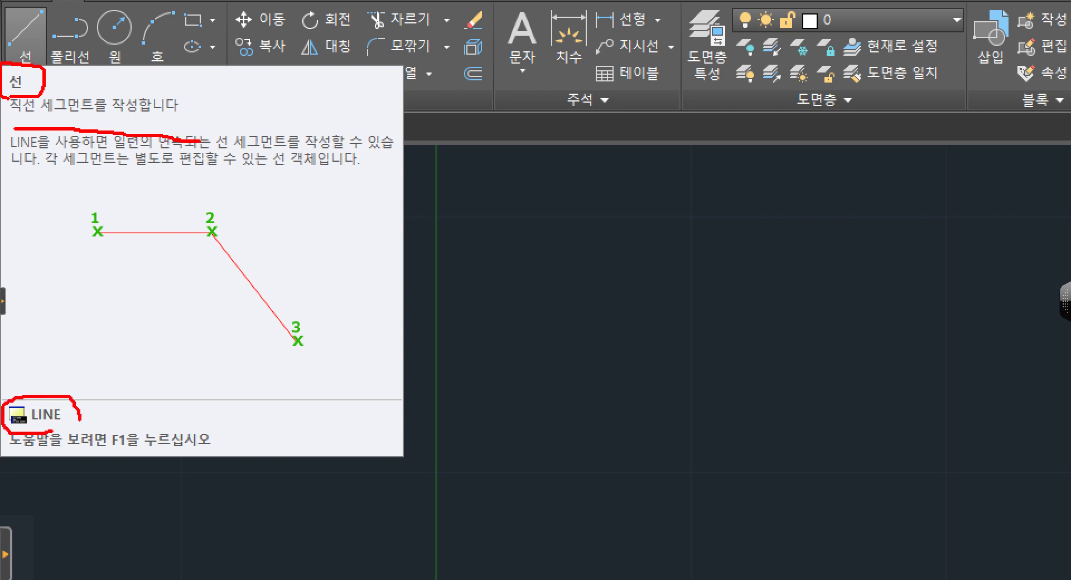
pyautogui.moveTo(71, 385)
pyautogui.mouseDown()
pyautogui.moveTo(98, 360)
pyautogui.moveTo(76, 360)
pyautogui.moveTo(106, 378)
pyautogui.moveTo(65, 381)
pyautogui.mouseUp()
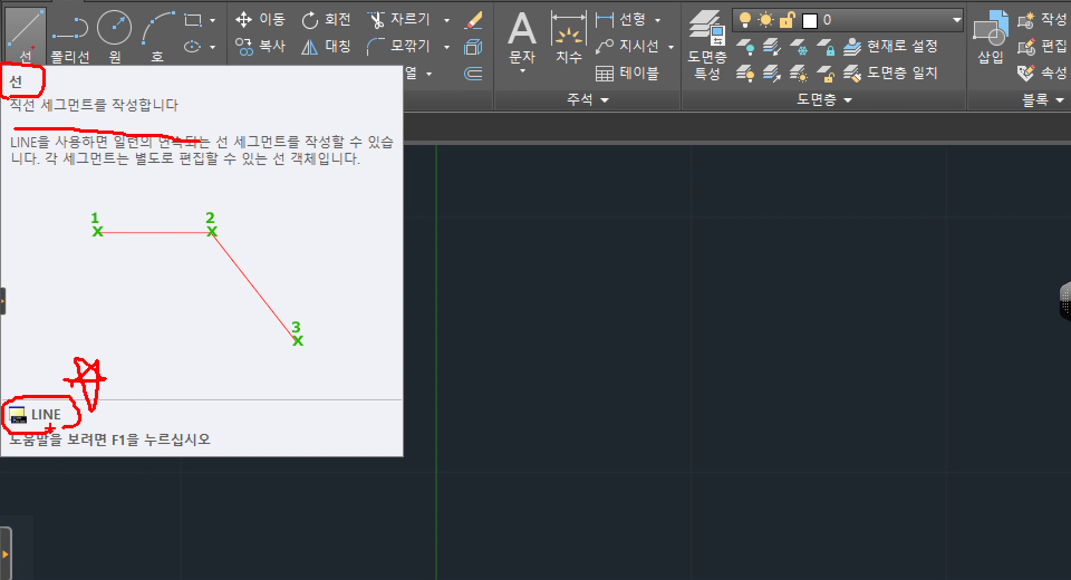
pyautogui.moveTo(17, 408); pyautogui.dragTo(102, 401)
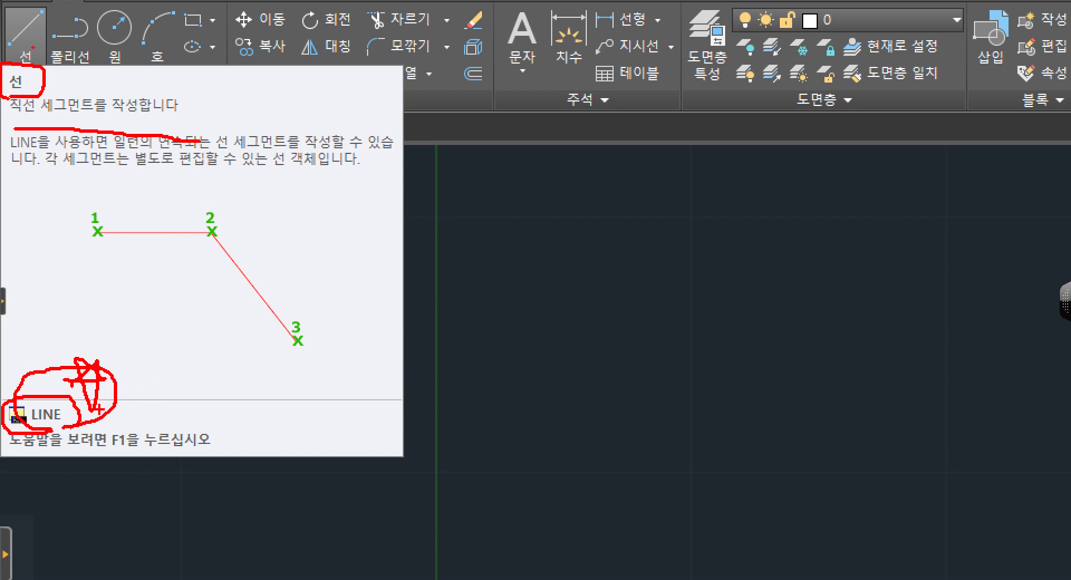
pyautogui.moveTo(27, 428); pyautogui.dragTo(66, 420)
pyautogui.hotkey('ctrl', 'z')
pyautogui.moveTo(113, 361); pyautogui.dragTo(98, 362)
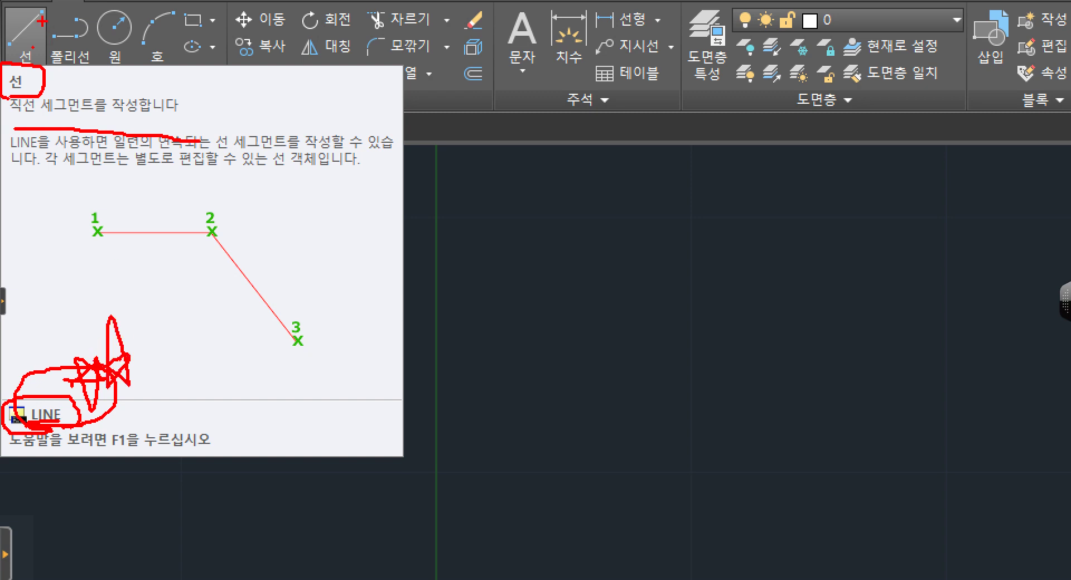
pyautogui.press('Escape')
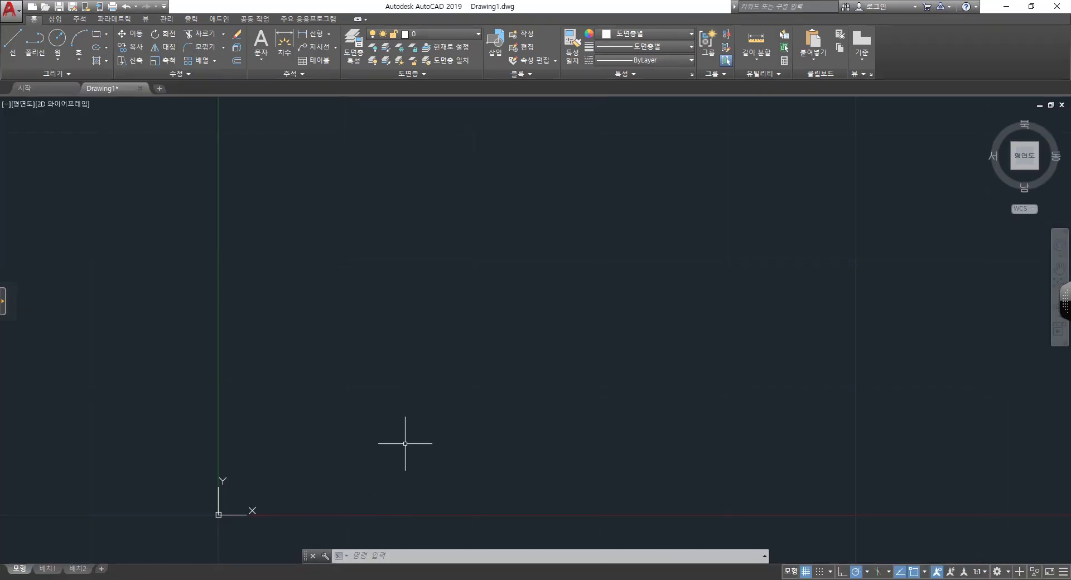
pyautogui.click(375, 559)
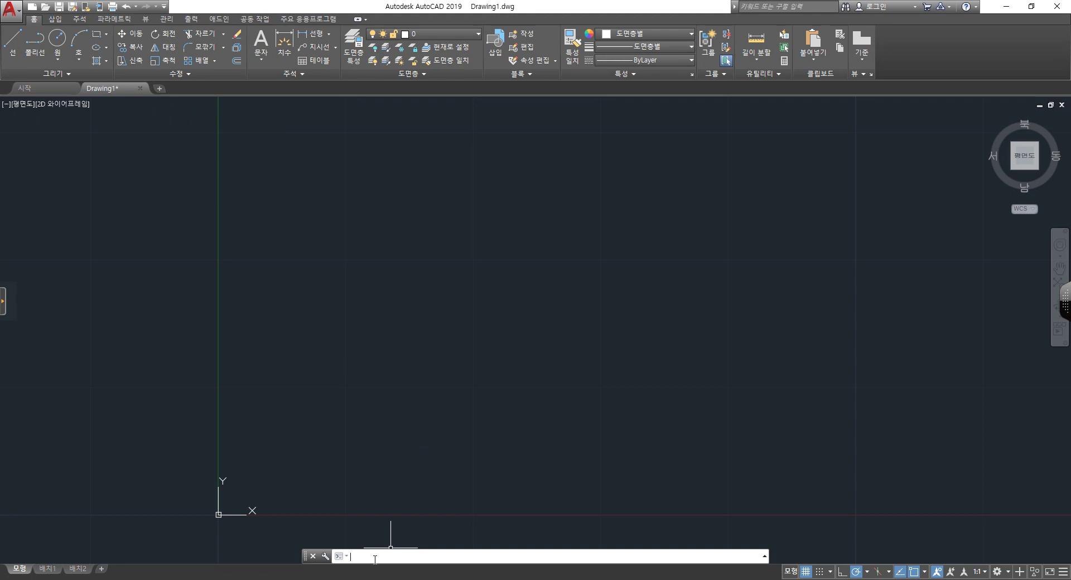
pyautogui.write('ine')
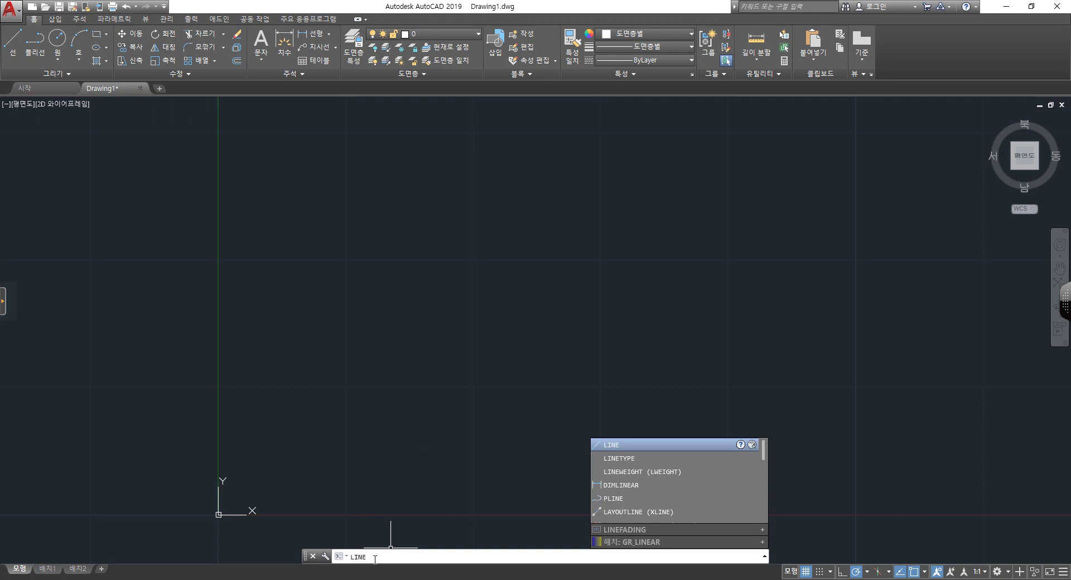
pyautogui.press('Down')
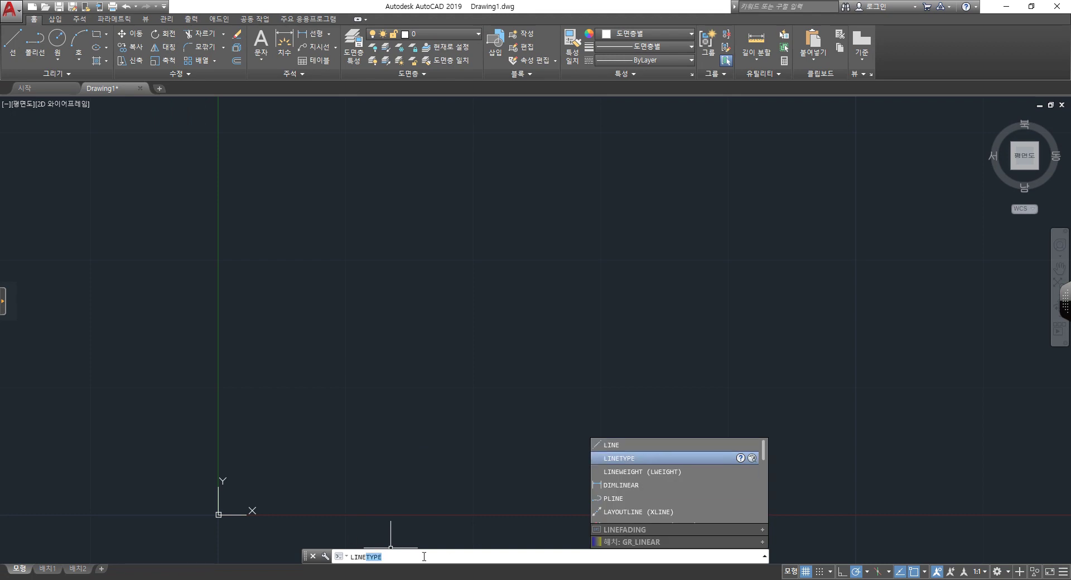
pyautogui.press('BackSpace')
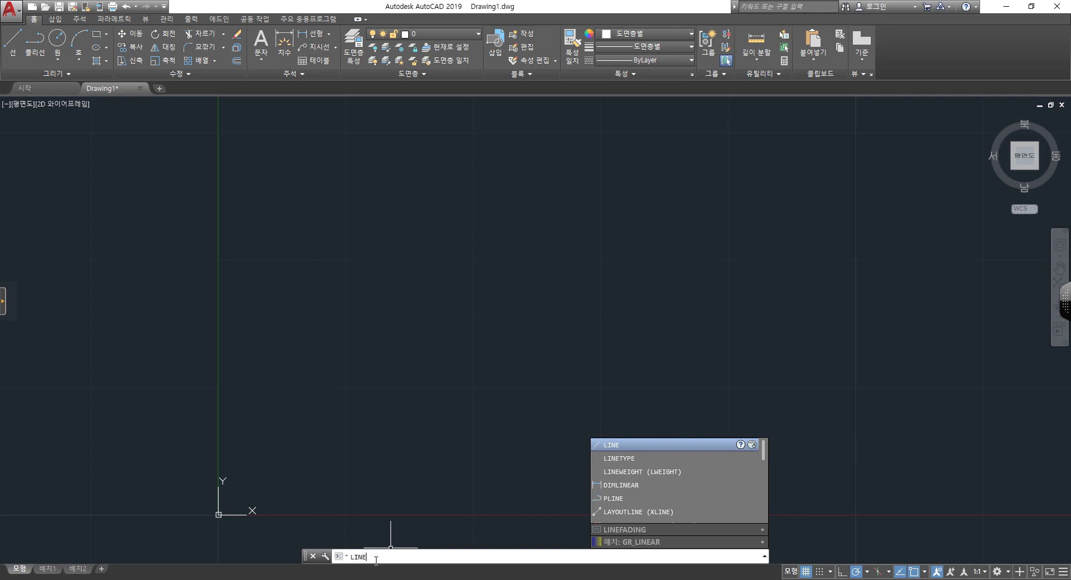
pyautogui.press('Return')
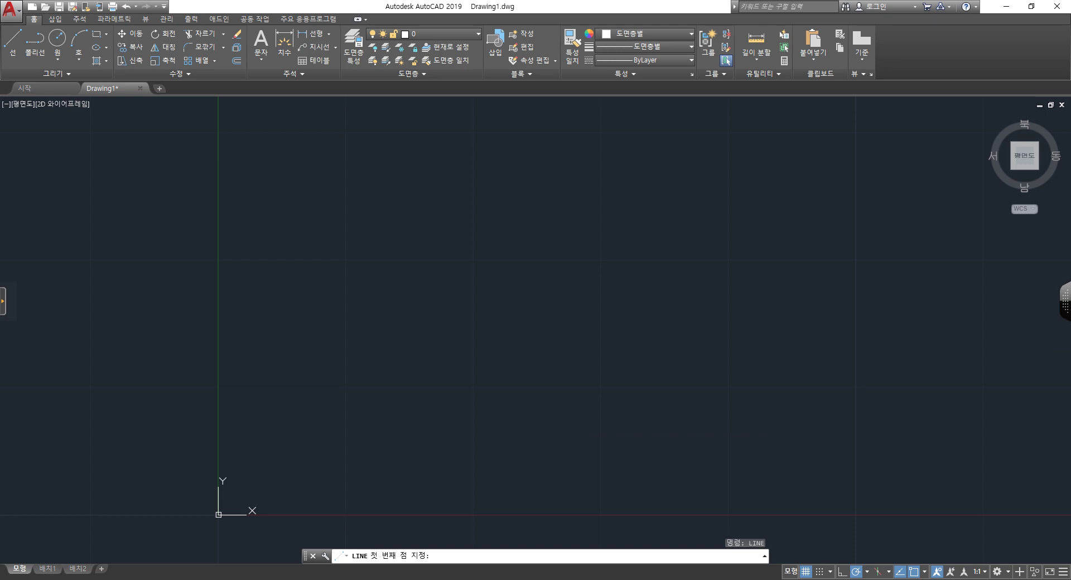
pyautogui.press('Escape')
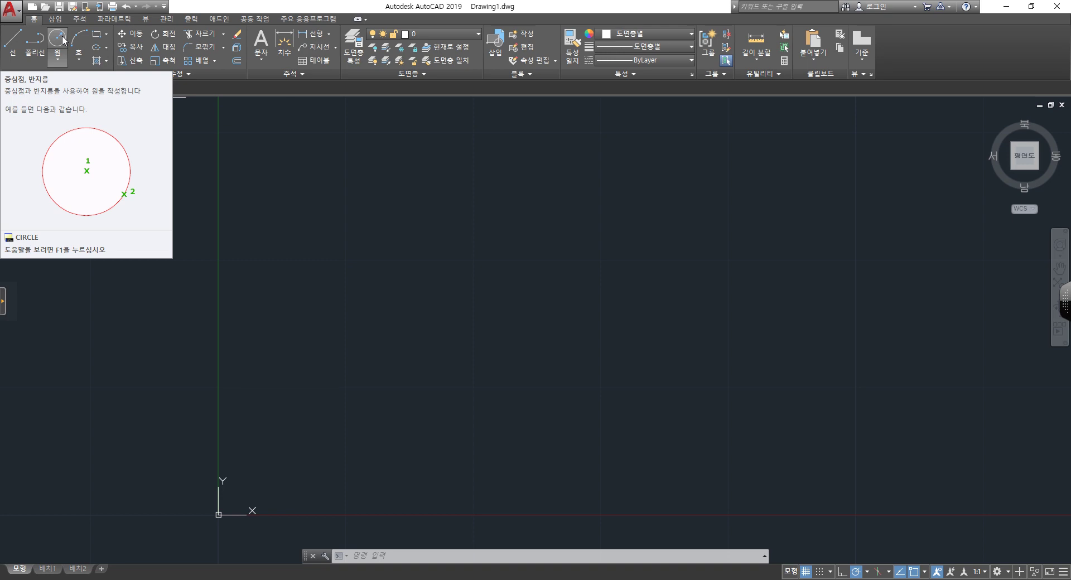
# Draw a centre-radius circle in the upper middle of Drawing1.
pyautogui.click(54, 43)
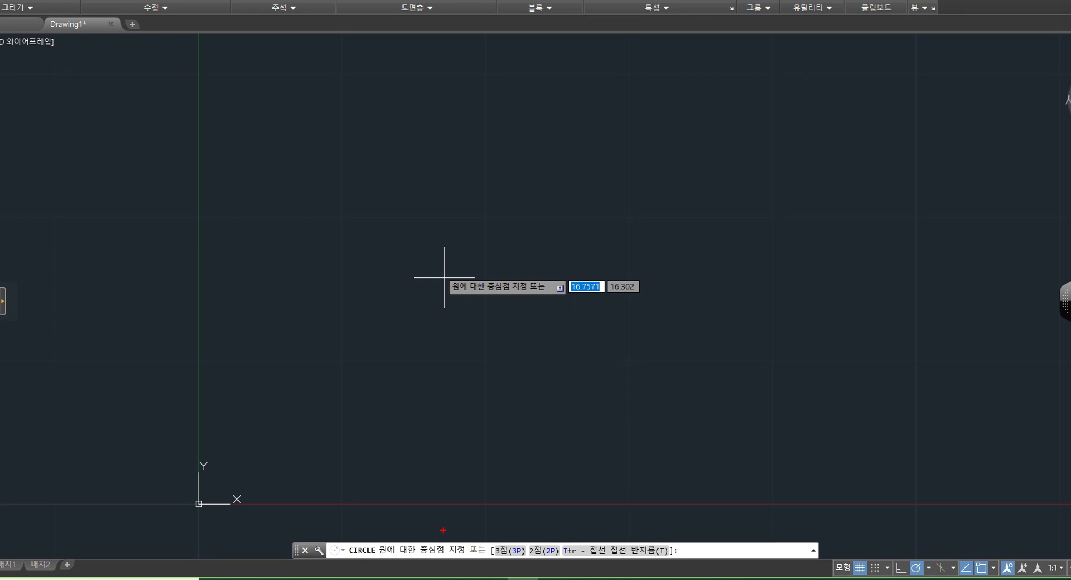
pyautogui.moveTo(340, 556); pyautogui.dragTo(461, 534)
pyautogui.moveTo(508, 304); pyautogui.dragTo(503, 287)
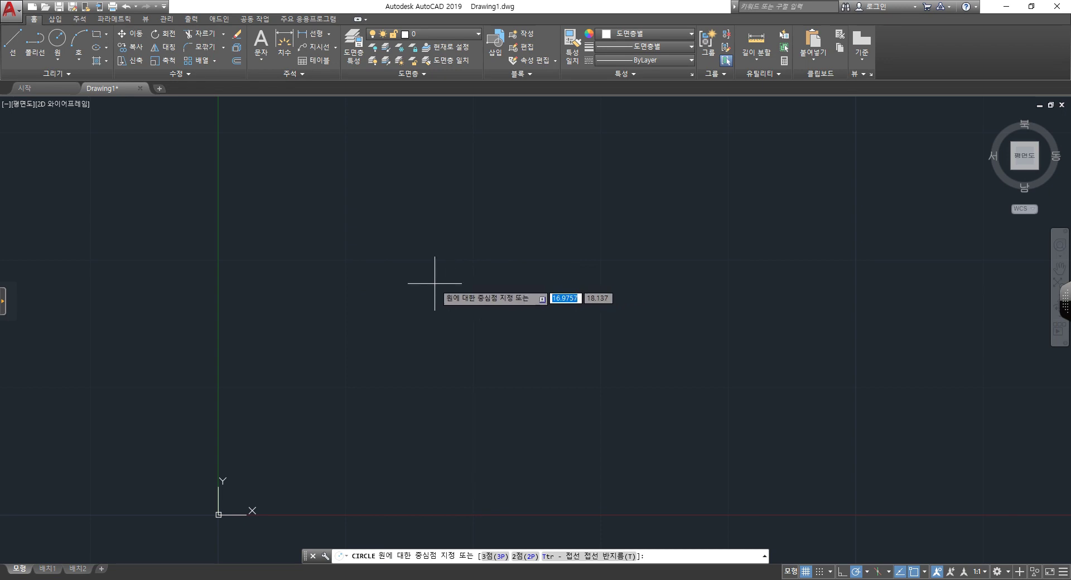
pyautogui.click(434, 284)
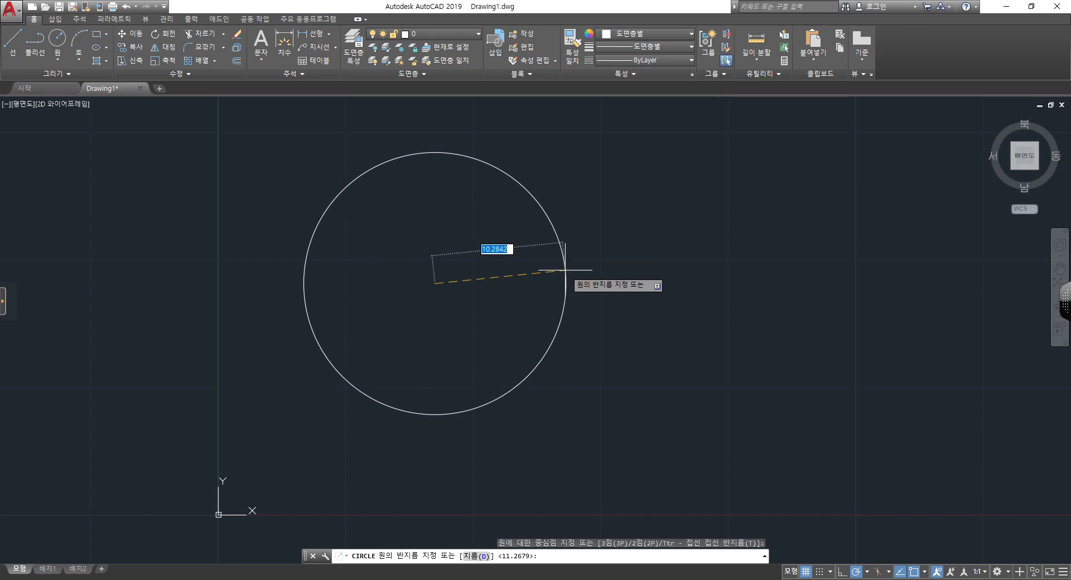
pyautogui.click(565, 270)
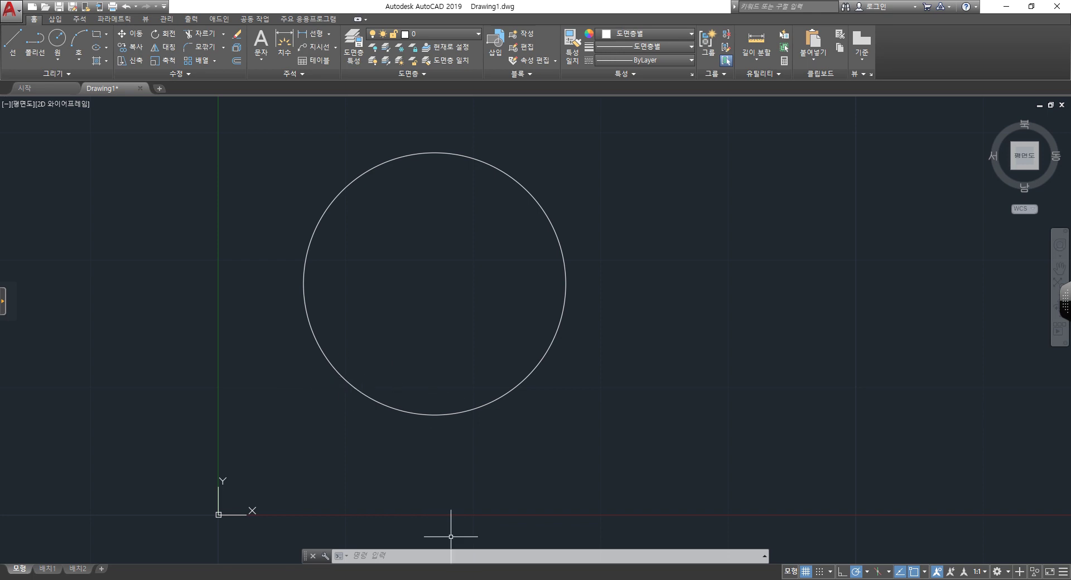
pyautogui.hotkey('alt', 'Tab')
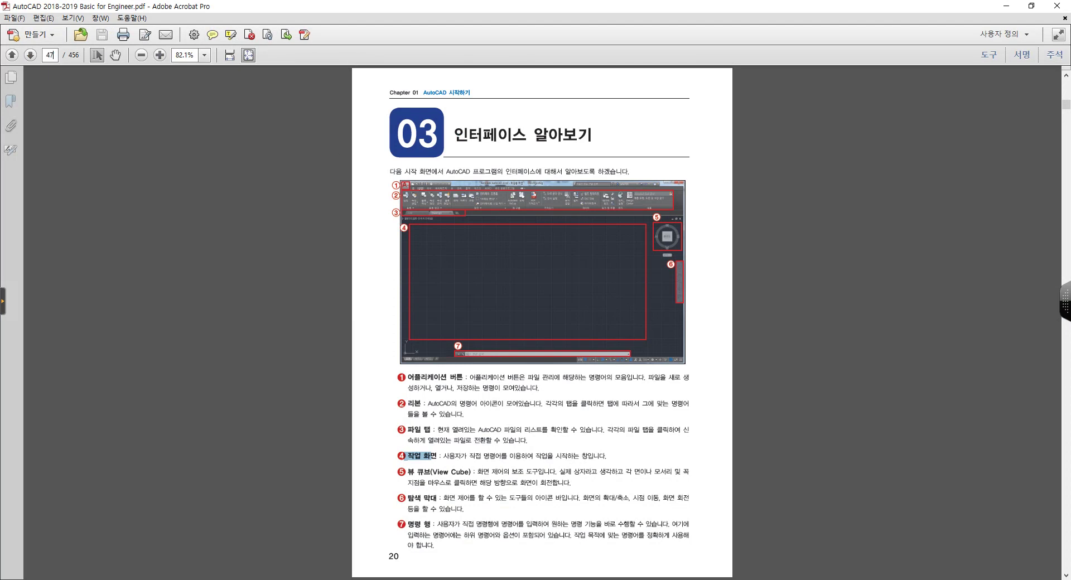
# Jump to textbook page 47 on screen control, then return to the AutoCAD circle drawing.
pyautogui.press('Return')
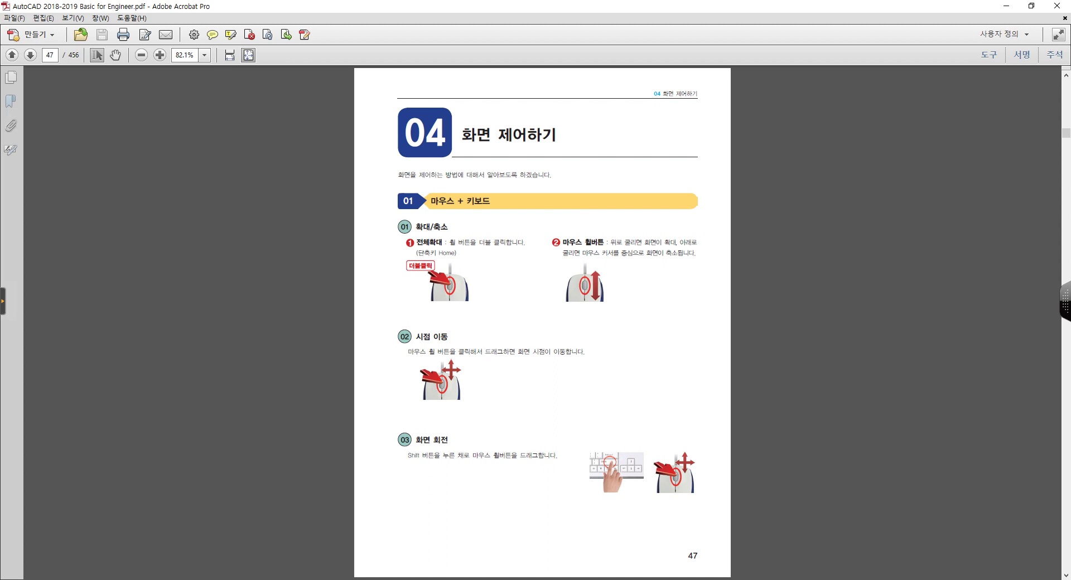
pyautogui.click(429, 544)
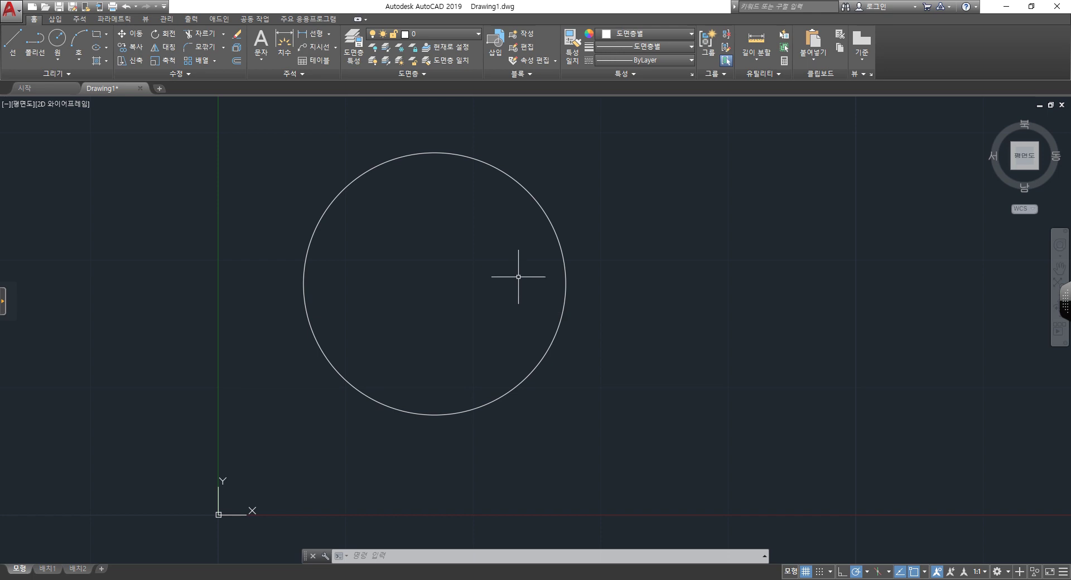
# Zoom in and out on the circle with the wheel, panning it back into view.
pyautogui.scroll(5, 546, 284)
pyautogui.scroll(1, 619, 297)
pyautogui.scroll(2, 621, 296)
pyautogui.scroll(-1, 622, 296)
pyautogui.scroll(-1, 586, 282)
pyautogui.scroll(-1, 585, 282)
pyautogui.scroll(-2, 578, 279)
pyautogui.scroll(-1, 575, 277)
pyautogui.scroll(5, 570, 279)
pyautogui.scroll(2, 627, 288)
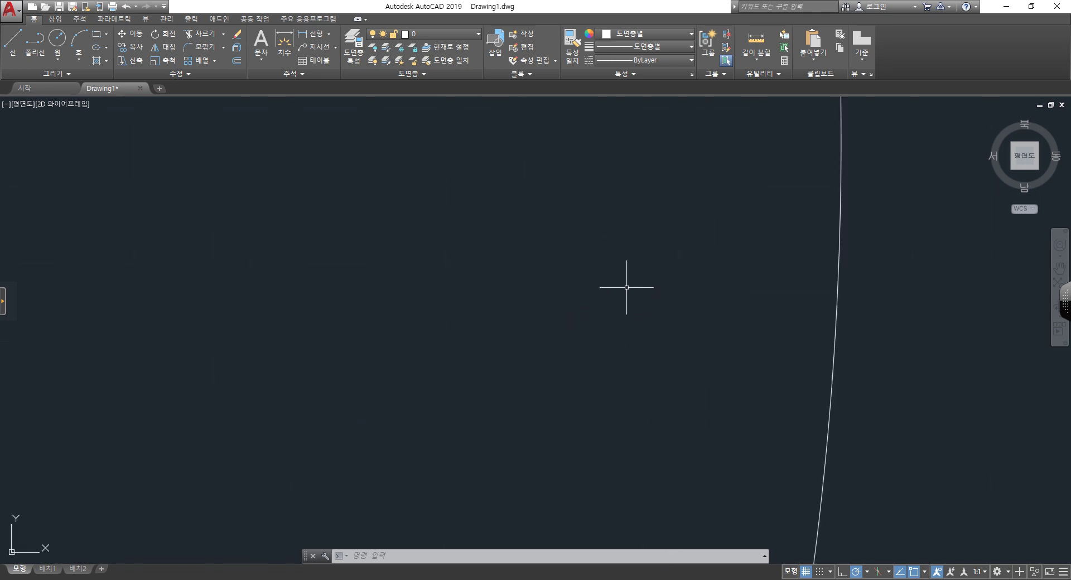
pyautogui.scroll(-1, 627, 286)
pyautogui.scroll(-3, 627, 281)
pyautogui.scroll(-2, 625, 273)
pyautogui.moveTo(619, 265); pyautogui.dragTo(611, 263, button='middle')
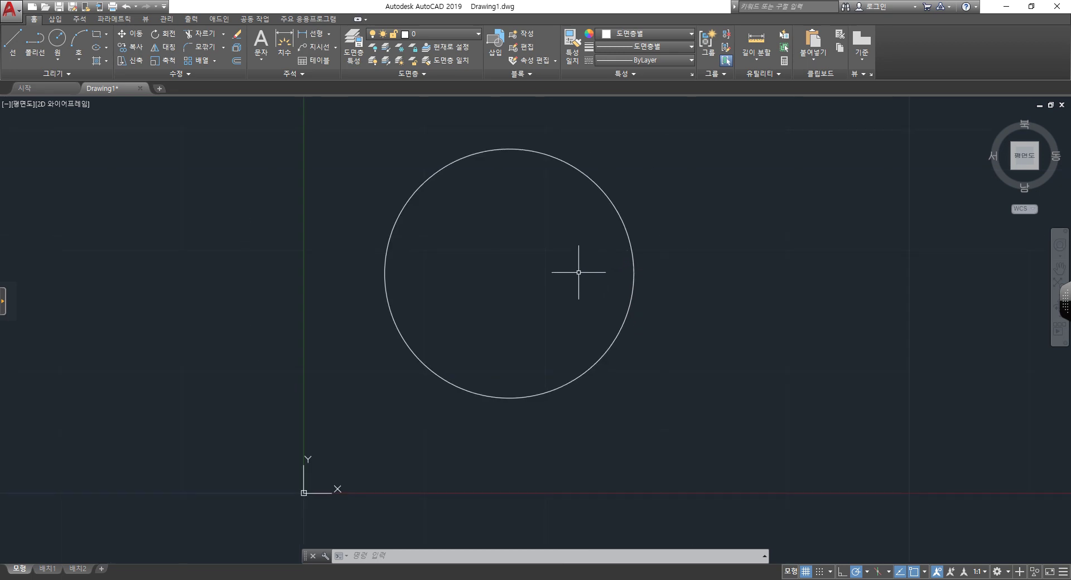
pyautogui.scroll(2, 357, 283)
pyautogui.scroll(-2, 358, 284)
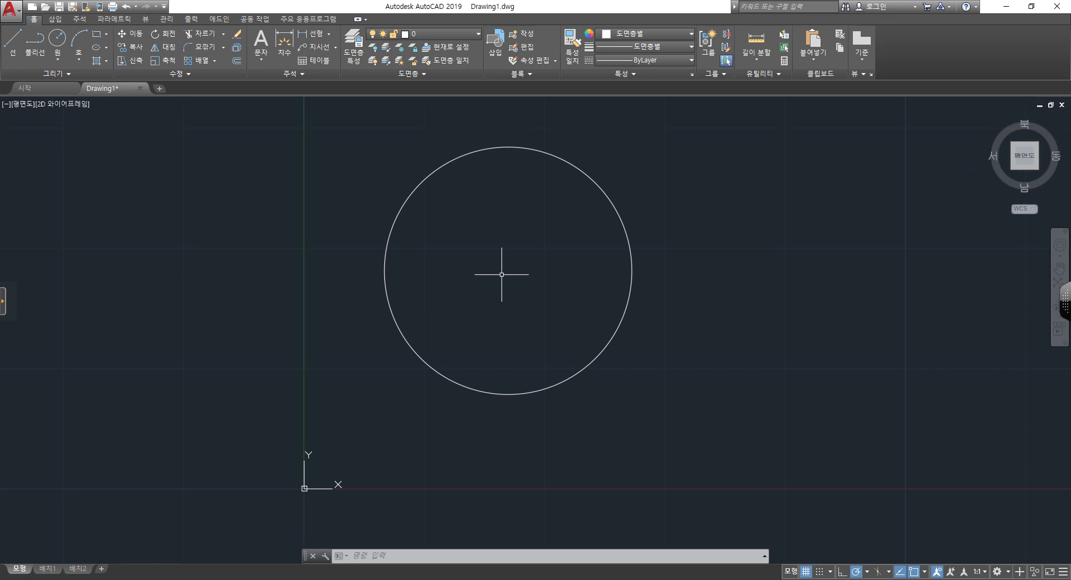
pyautogui.scroll(-2, 327, 269)
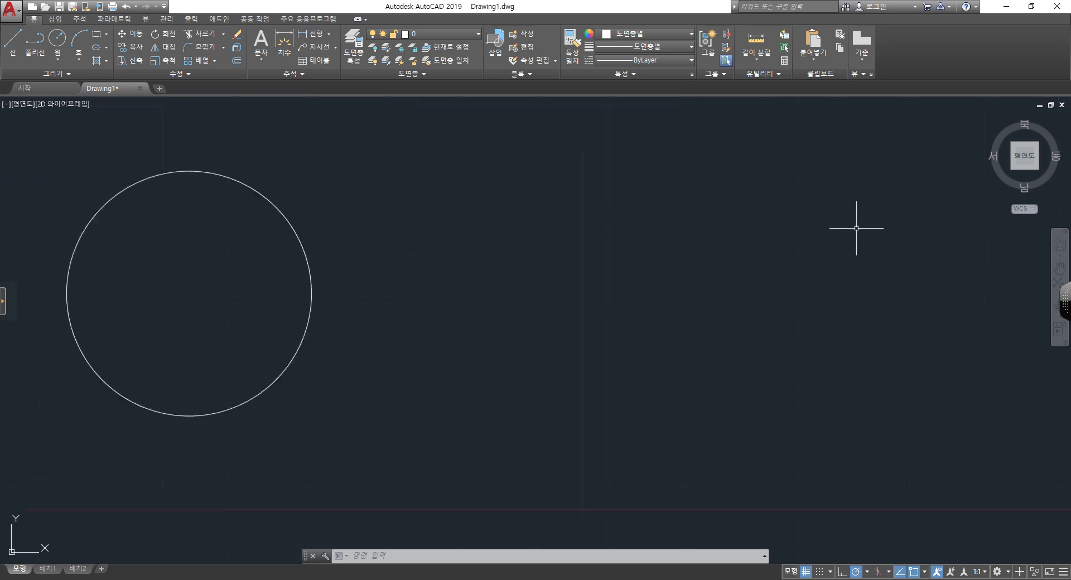
pyautogui.scroll(-2, 854, 227)
pyautogui.scroll(4, 439, 264)
pyautogui.scroll(-2, 439, 265)
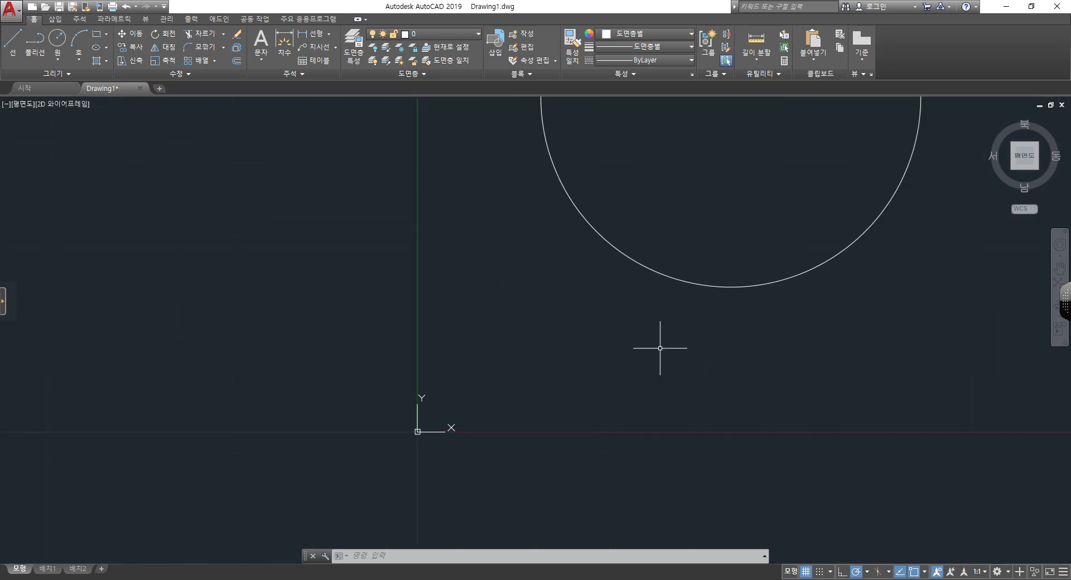
pyautogui.scroll(4, 865, 260)
pyautogui.scroll(-4, 859, 265)
pyautogui.scroll(2, 478, 299)
pyautogui.scroll(-2, 478, 299)
pyautogui.scroll(4, 481, 295)
pyautogui.scroll(-4, 481, 295)
pyautogui.scroll(5, 842, 318)
pyautogui.scroll(-4, 859, 323)
pyautogui.scroll(-2, 552, 307)
# Pan the drawing in several directions, then zoom in and pan along the enlarged arc.
pyautogui.moveTo(564, 256)
pyautogui.mouseDown(button='middle')
pyautogui.moveTo(557, 316)
pyautogui.moveTo(580, 262)
pyautogui.mouseUp(button='middle')
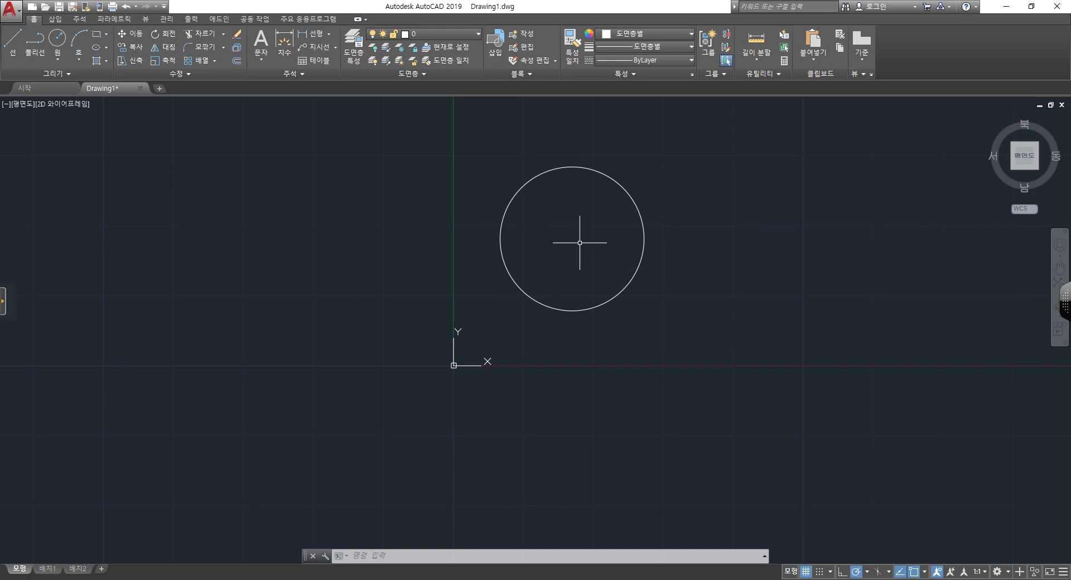
pyautogui.moveTo(579, 240)
pyautogui.mouseDown(button='middle')
pyautogui.moveTo(446, 328)
pyautogui.moveTo(490, 253)
pyautogui.moveTo(692, 301)
pyautogui.mouseUp(button='middle')
pyautogui.moveTo(504, 269)
pyautogui.mouseDown(button='middle')
pyautogui.moveTo(363, 332)
pyautogui.moveTo(351, 254)
pyautogui.mouseUp(button='middle')
pyautogui.moveTo(671, 382)
pyautogui.mouseDown(button='middle')
pyautogui.moveTo(513, 299)
pyautogui.moveTo(647, 299)
pyautogui.mouseUp(button='middle')
pyautogui.moveTo(430, 363)
pyautogui.mouseDown(button='middle')
pyautogui.moveTo(552, 411)
pyautogui.moveTo(370, 402)
pyautogui.moveTo(406, 364)
pyautogui.mouseUp(button='middle')
pyautogui.scroll(5, 456, 289)
pyautogui.scroll(5, 501, 397)
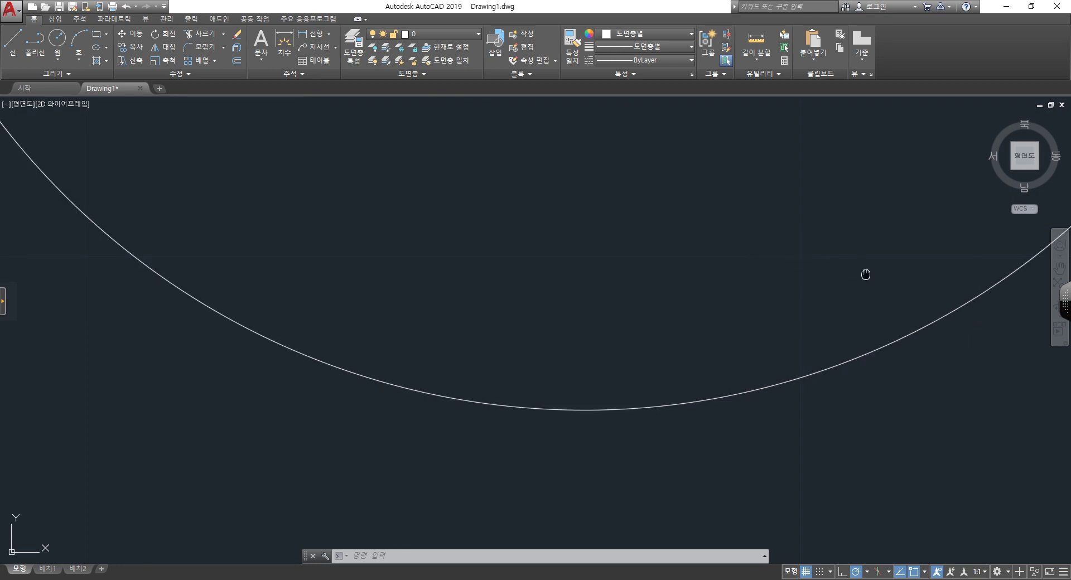
pyautogui.moveTo(865, 275)
pyautogui.mouseDown(button='middle')
pyautogui.moveTo(242, 273)
pyautogui.moveTo(172, 284)
pyautogui.moveTo(232, 339)
pyautogui.moveTo(240, 363)
pyautogui.mouseUp(button='middle')
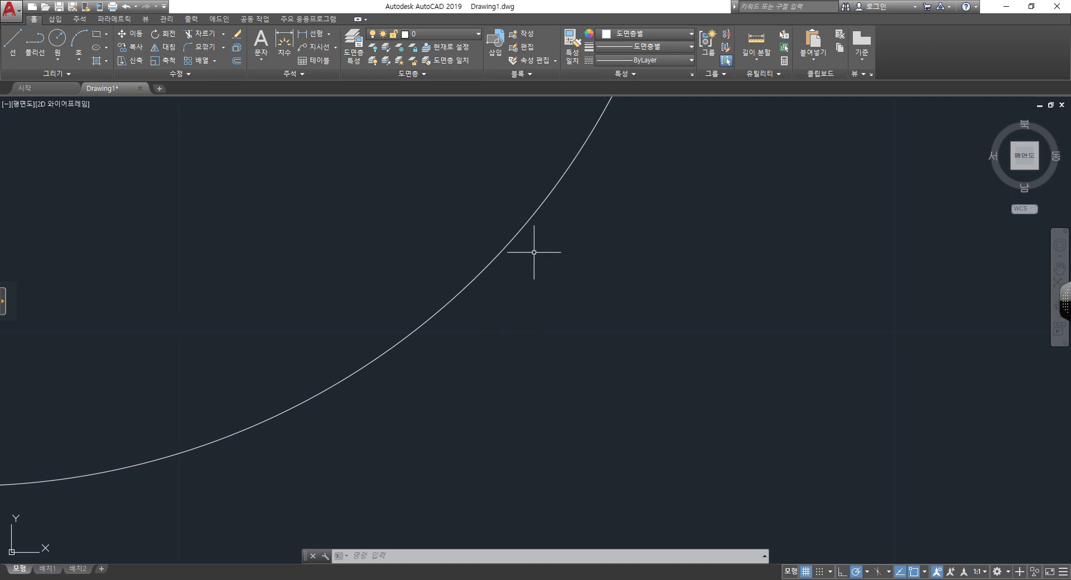
# Pan the circle and origin right and down, ending zoomed in near the circle's right edge.
pyautogui.scroll(-5, 536, 246)
pyautogui.moveTo(507, 239); pyautogui.dragTo(530, 316, button='middle')
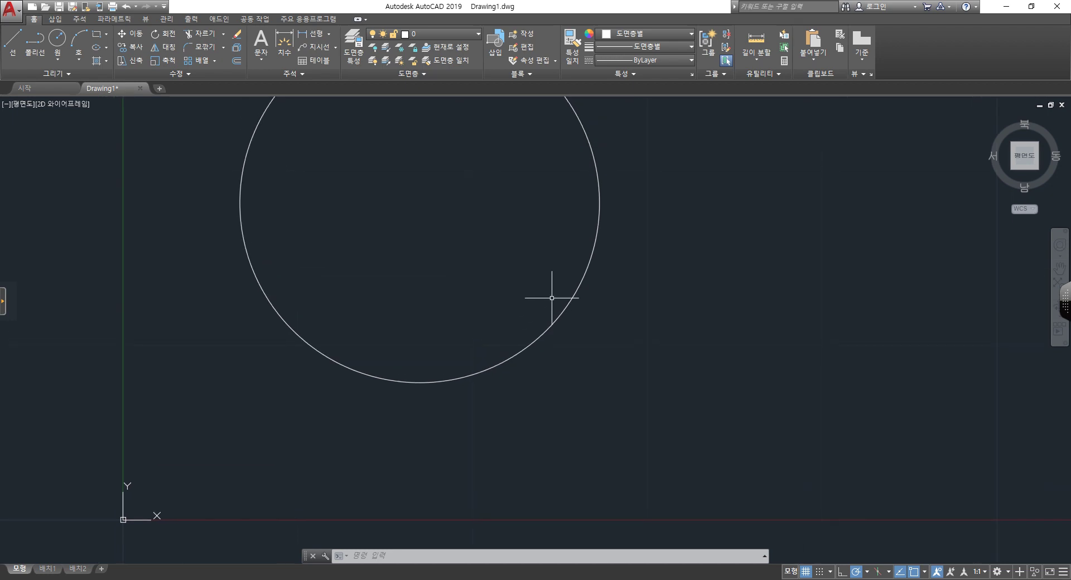
pyautogui.scroll(8, 535, 306)
pyautogui.scroll(-10, 536, 306)
pyautogui.moveTo(478, 329)
pyautogui.mouseDown(button='middle')
pyautogui.moveTo(547, 320)
pyautogui.moveTo(535, 387)
pyautogui.moveTo(638, 277)
pyautogui.moveTo(639, 369)
pyautogui.moveTo(356, 411)
pyautogui.moveTo(588, 342)
pyautogui.mouseUp(button='middle')
pyautogui.scroll(4, 558, 313)
pyautogui.scroll(4, 563, 330)
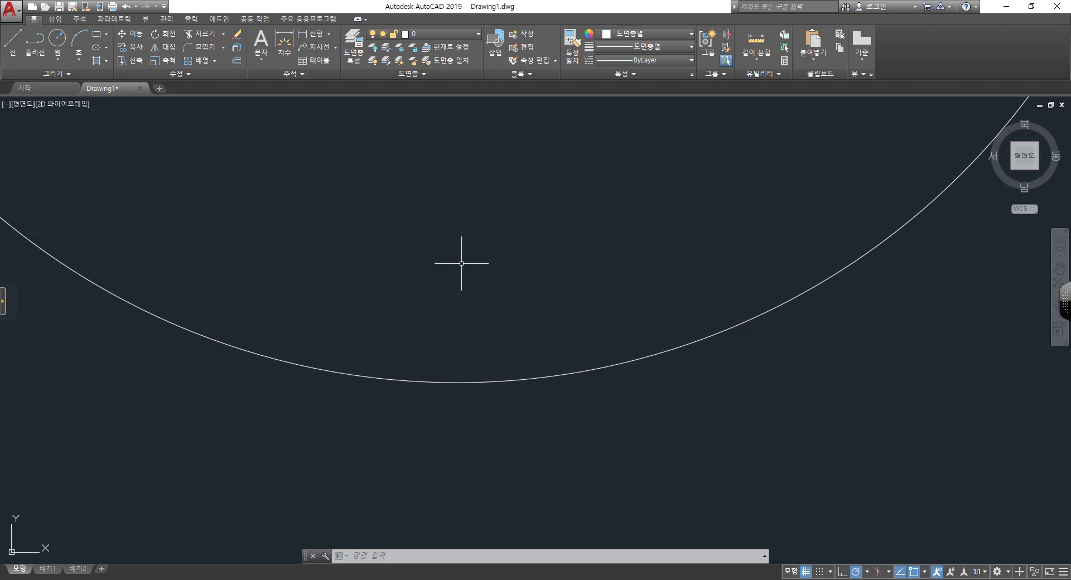
pyautogui.scroll(-10, 579, 295)
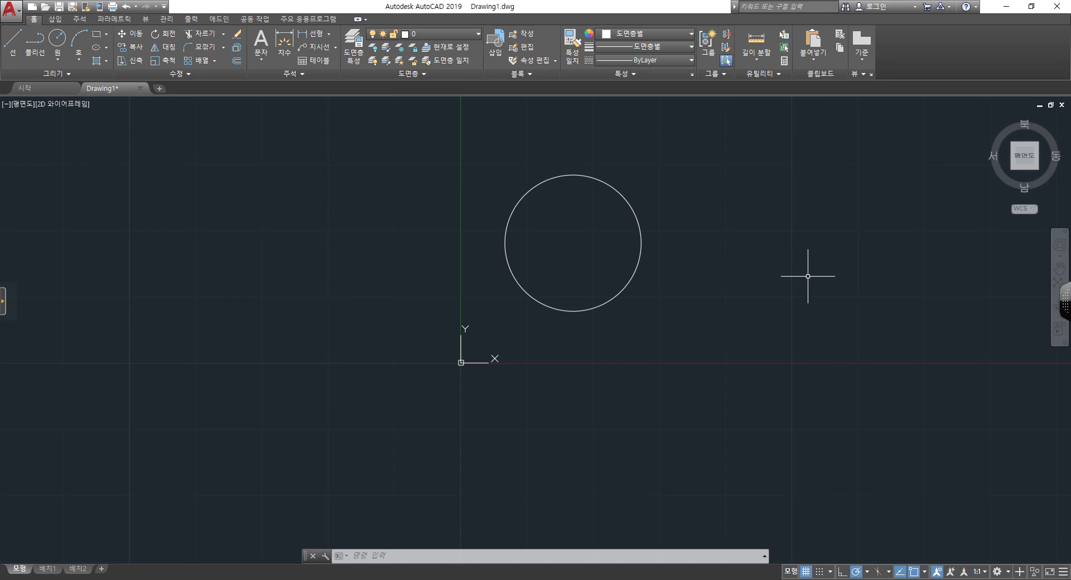
pyautogui.scroll(8, 619, 273)
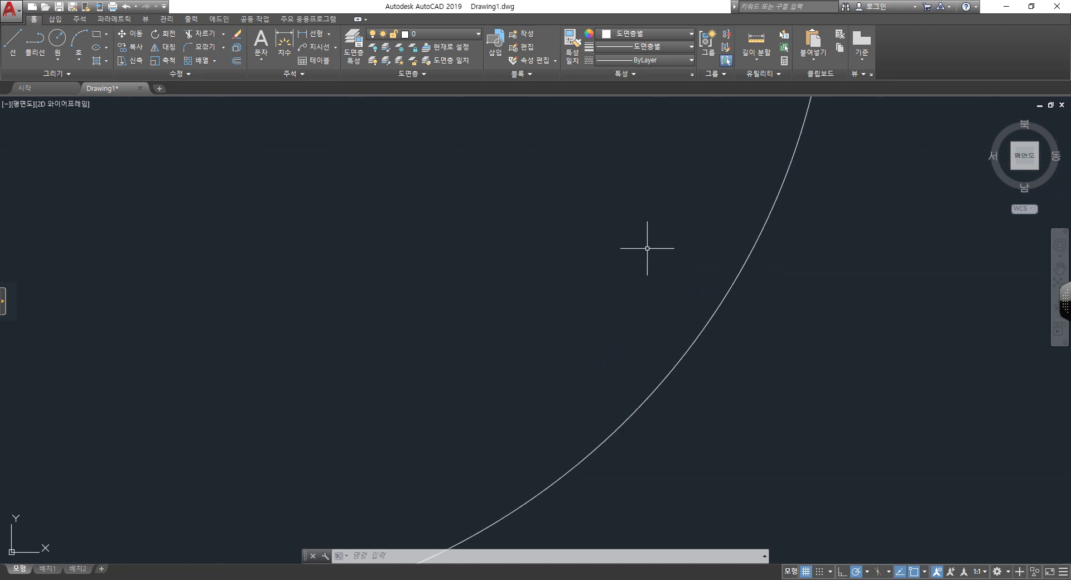
# Zoom extents on the circle, zoom out and pan, then zoom extents again to centre it.
pyautogui.middleClick(647, 249)
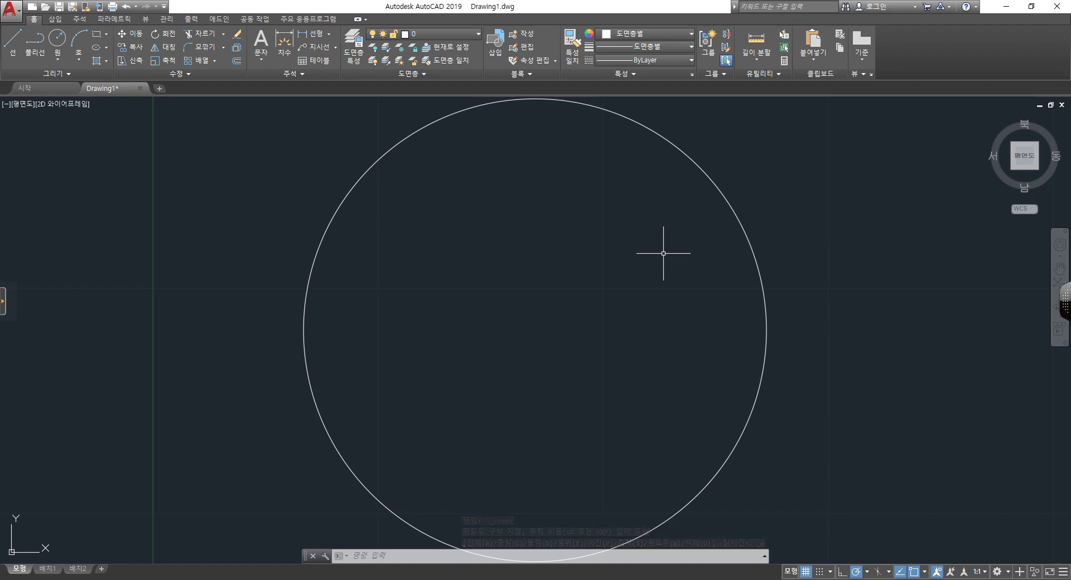
pyautogui.scroll(-5, 189, 173)
pyautogui.moveTo(301, 235); pyautogui.dragTo(583, 255, button='middle')
pyautogui.scroll(-4, 661, 240)
pyautogui.scroll(-4, 663, 256)
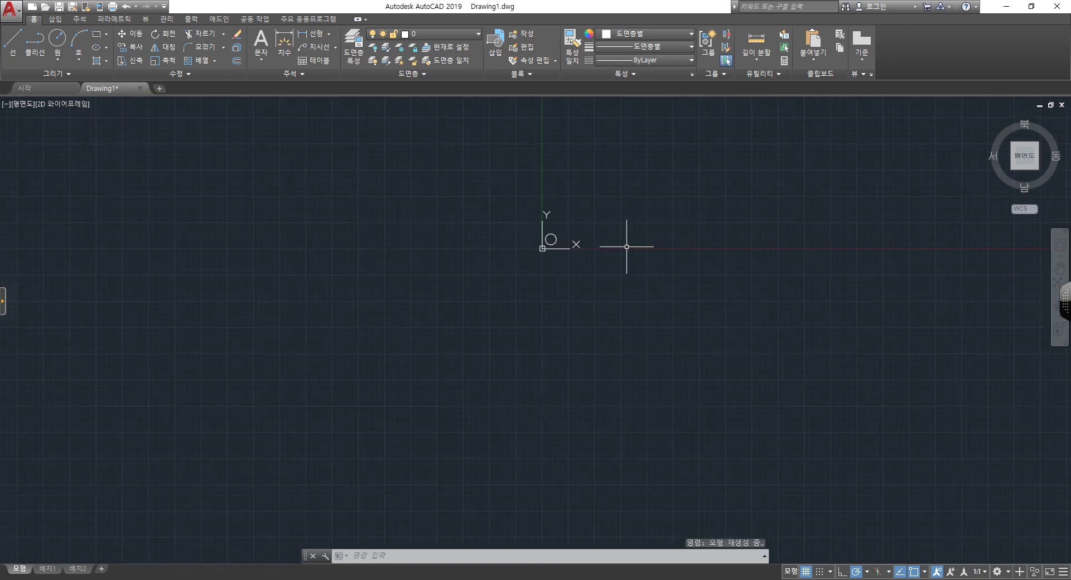
pyautogui.middleClick(588, 230)
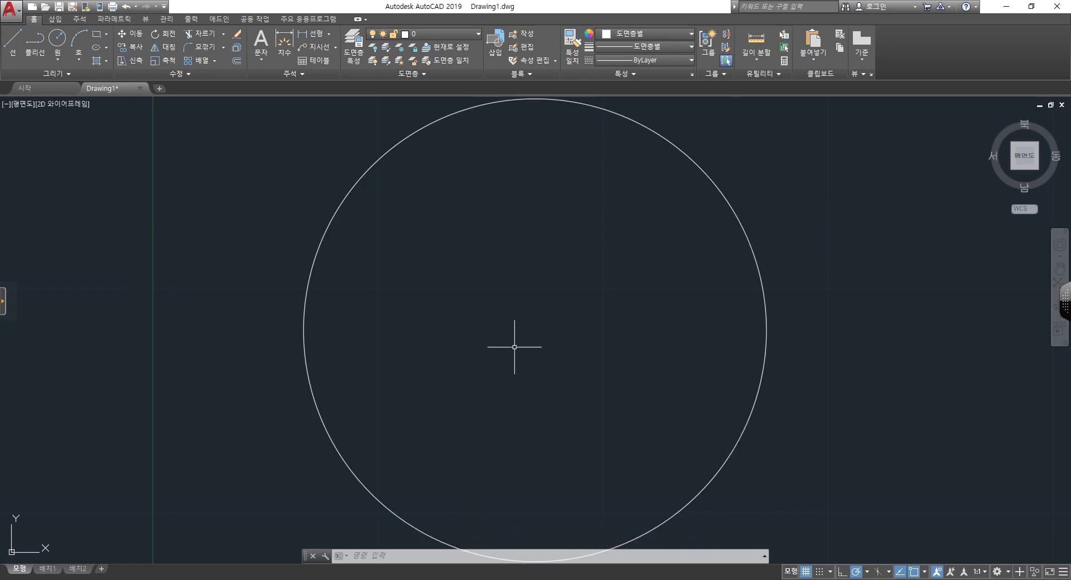
pyautogui.scroll(5, 330, 342)
pyautogui.scroll(-3, 330, 346)
pyautogui.scroll(-2, 330, 342)
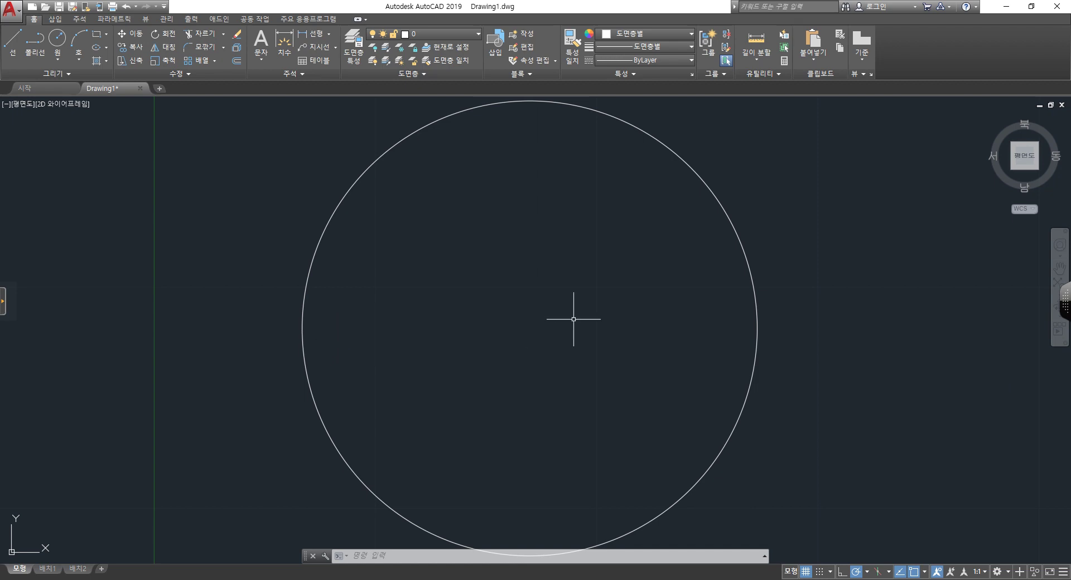
pyautogui.moveTo(601, 320)
pyautogui.mouseDown(button='middle')
pyautogui.moveTo(346, 321)
pyautogui.moveTo(530, 270)
pyautogui.moveTo(483, 270)
pyautogui.mouseUp(button='middle')
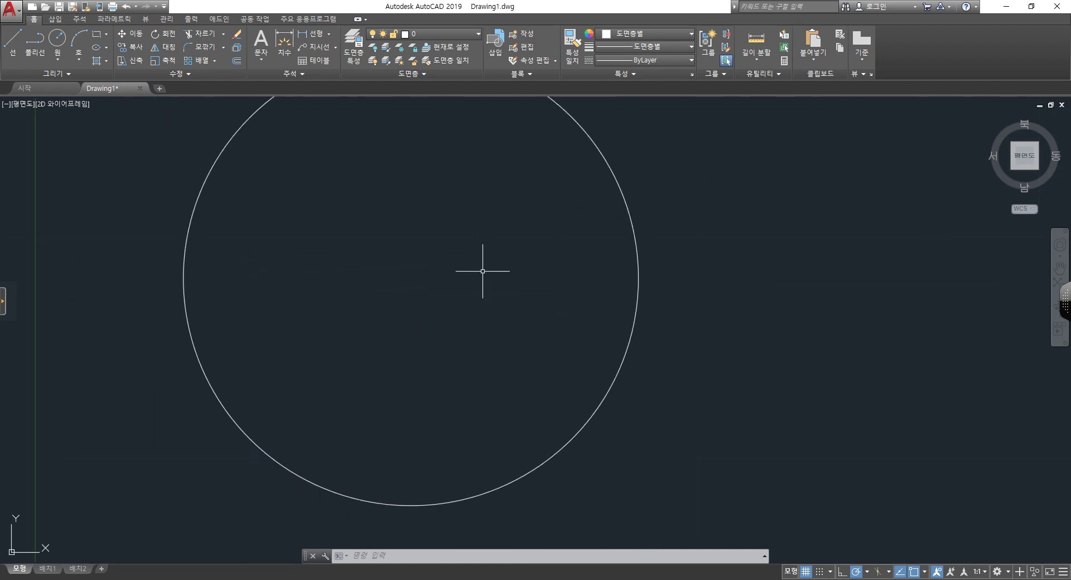
pyautogui.middleClick(443, 252)
pyautogui.middleClick(444, 252)
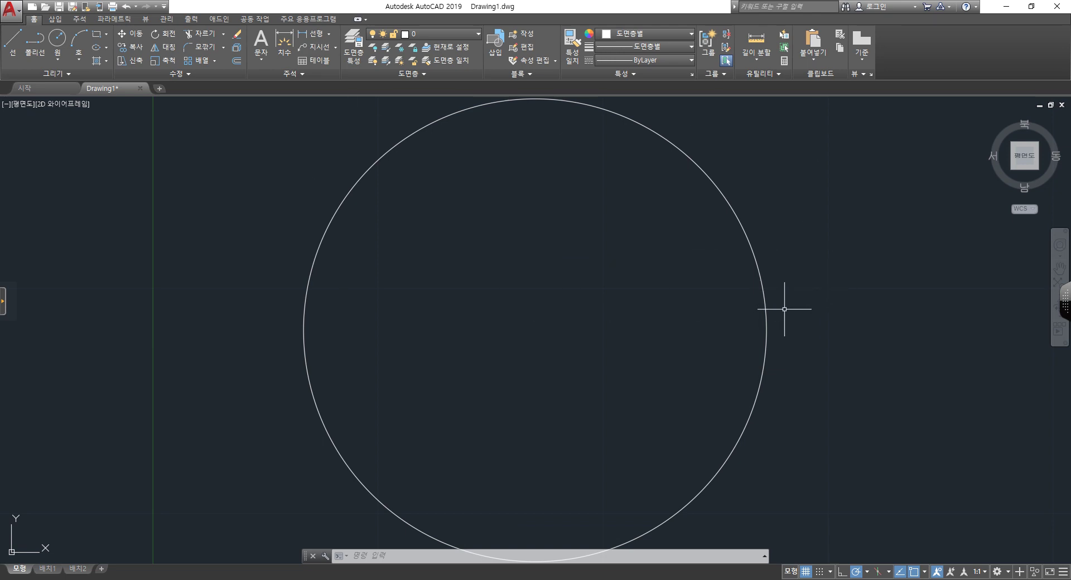
# Zoom the circle to a medium size with the origin axes visible, nudged slightly right and down.
pyautogui.scroll(-2, 770, 311)
pyautogui.scroll(-4, 771, 313)
pyautogui.scroll(-2, 772, 315)
pyautogui.scroll(10, 772, 315)
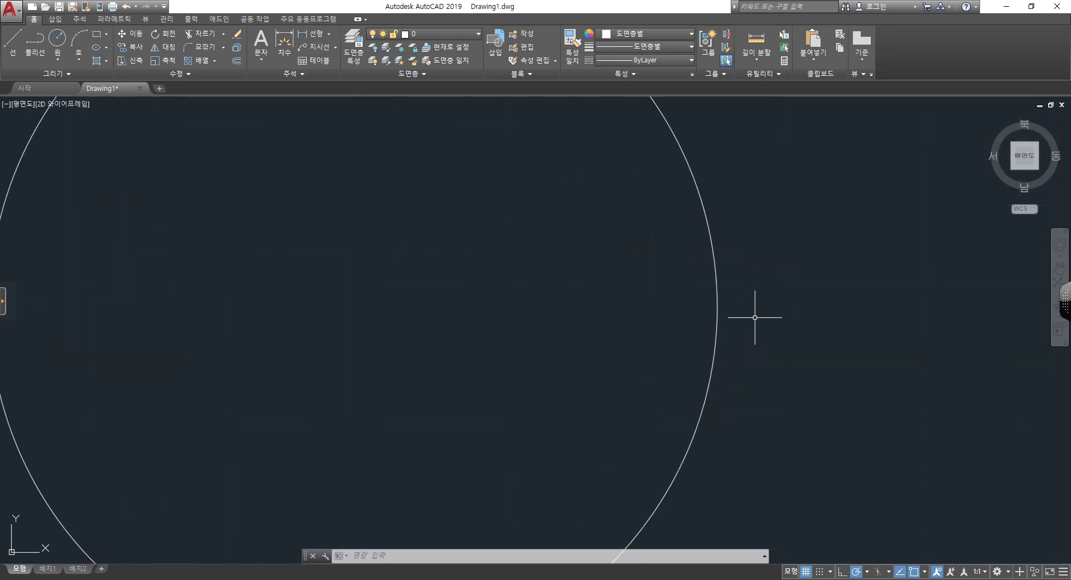
pyautogui.scroll(2, 748, 316)
pyautogui.scroll(2, 743, 320)
pyautogui.scroll(2, 725, 313)
pyautogui.scroll(-5, 664, 288)
pyautogui.scroll(-5, 667, 278)
pyautogui.scroll(3, 651, 301)
pyautogui.scroll(-5, 651, 301)
pyautogui.scroll(4, 648, 303)
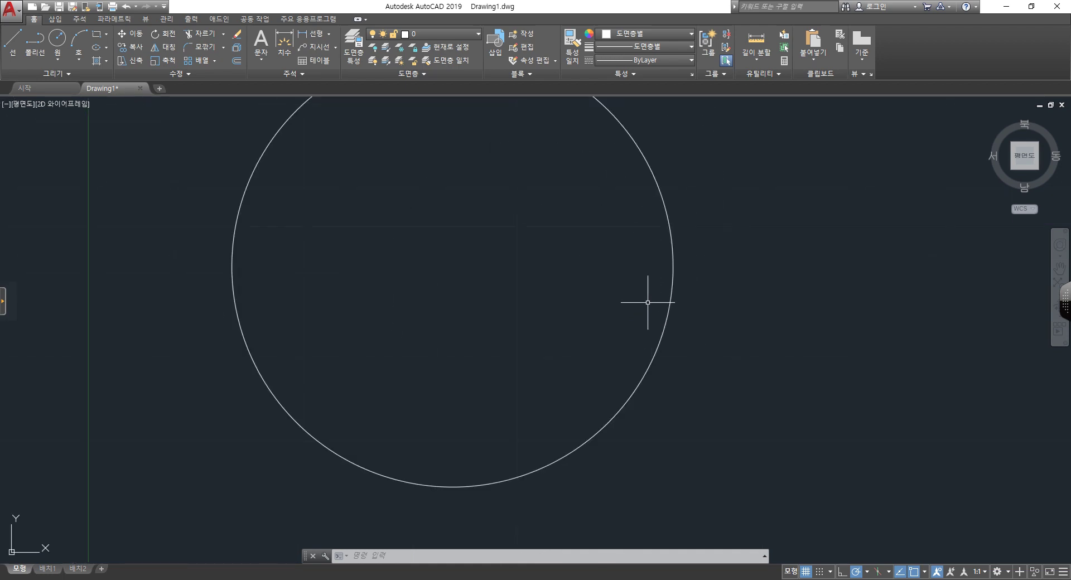
pyautogui.scroll(3, 641, 298)
pyautogui.scroll(-4, 650, 291)
pyautogui.scroll(2, 648, 292)
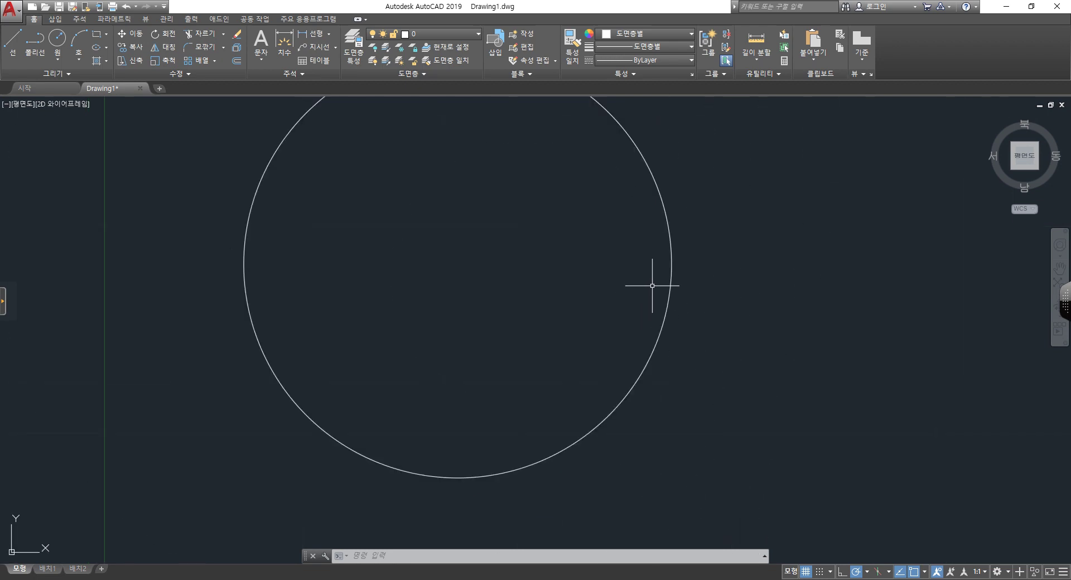
pyautogui.scroll(-2, 650, 287)
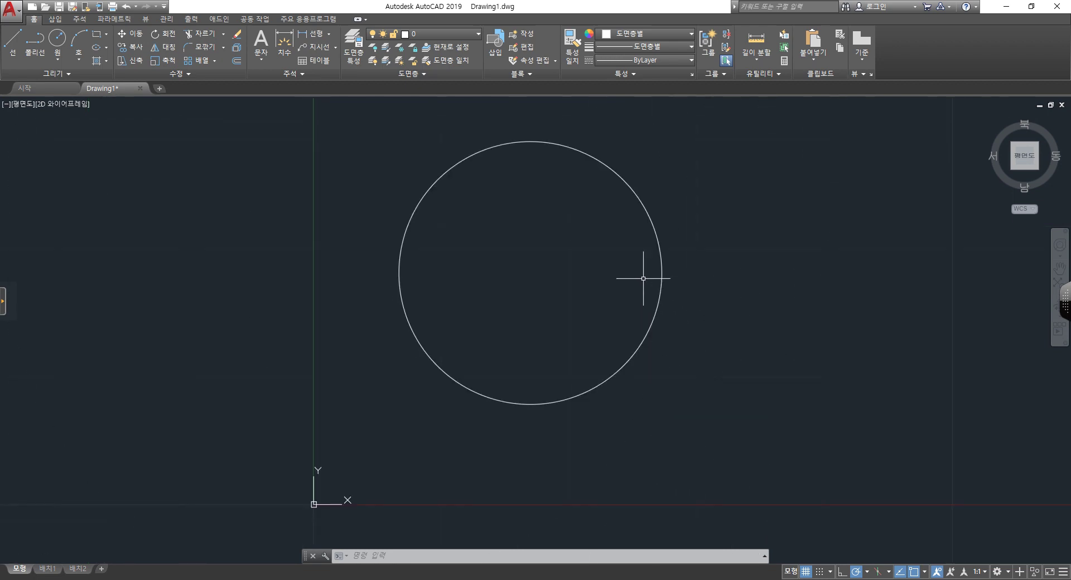
pyautogui.moveTo(648, 313); pyautogui.dragTo(676, 340, button='middle')
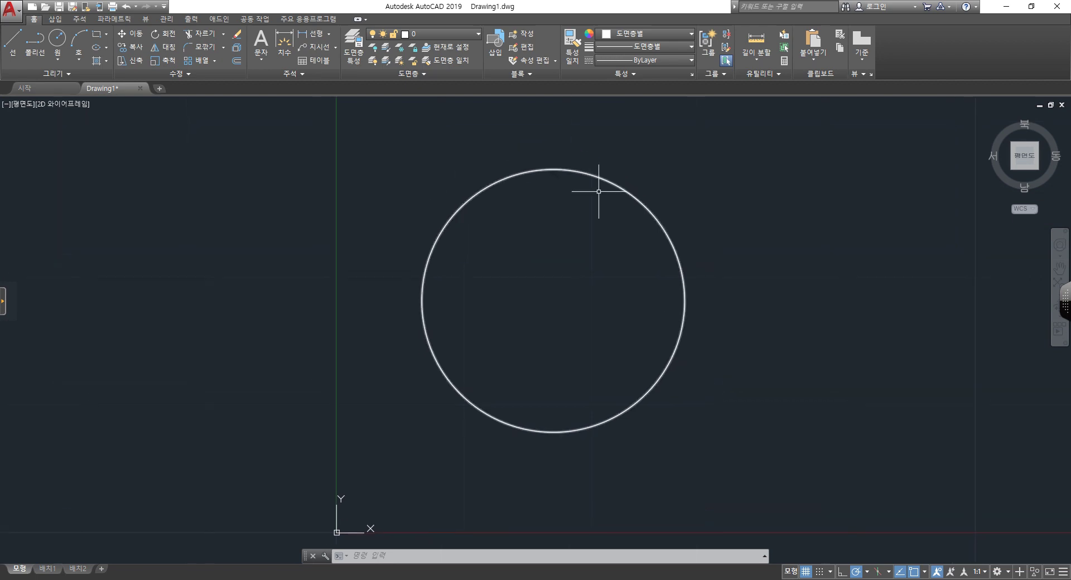
# In Options' 3D 모델링 tab, enable 마우스 휠 줌 반전 and confirm with 확인.
pyautogui.click(17, 19)
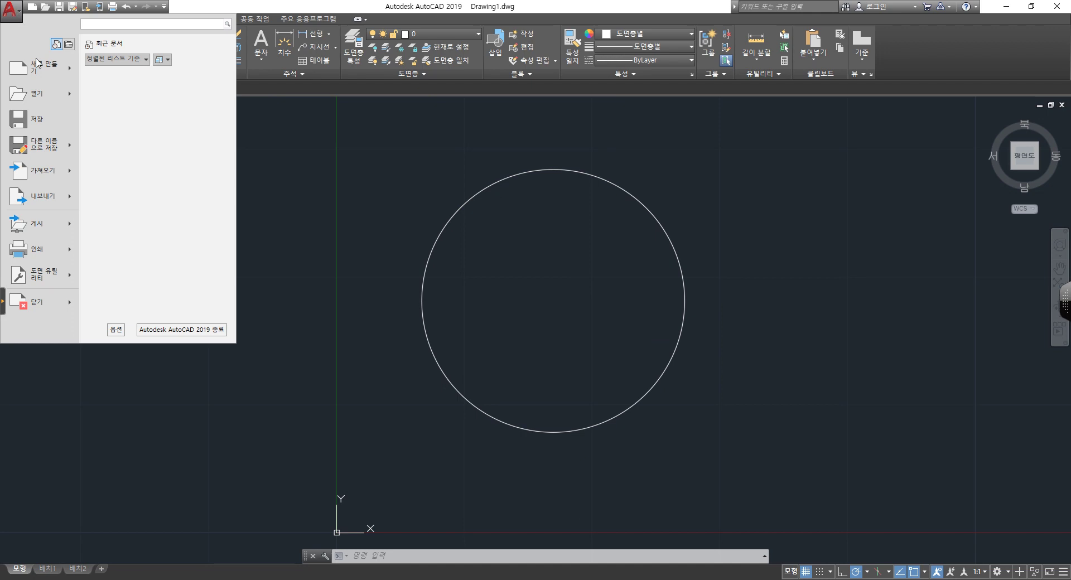
pyautogui.click(116, 330)
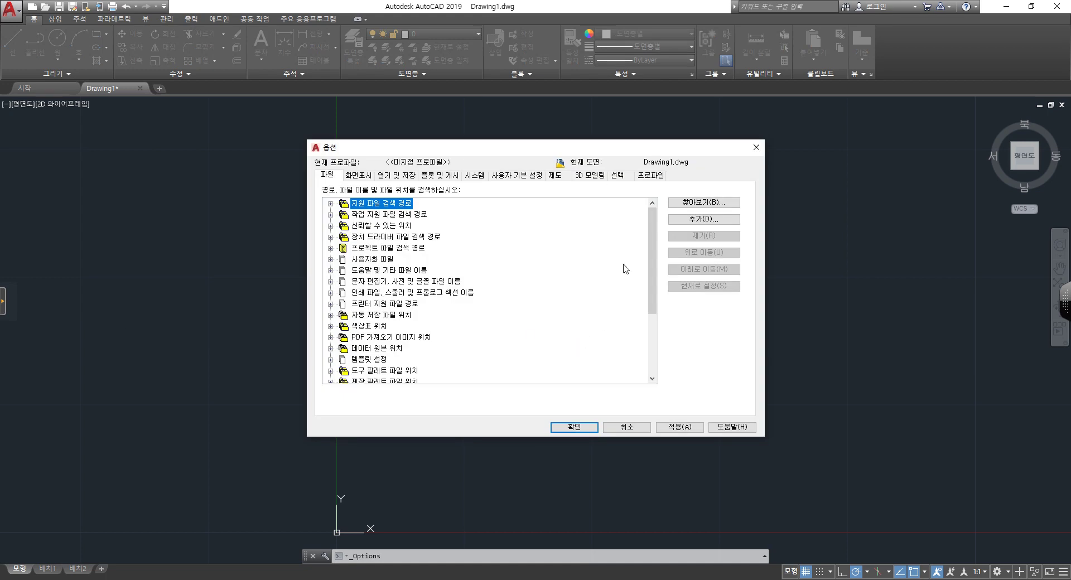
pyautogui.click(371, 178)
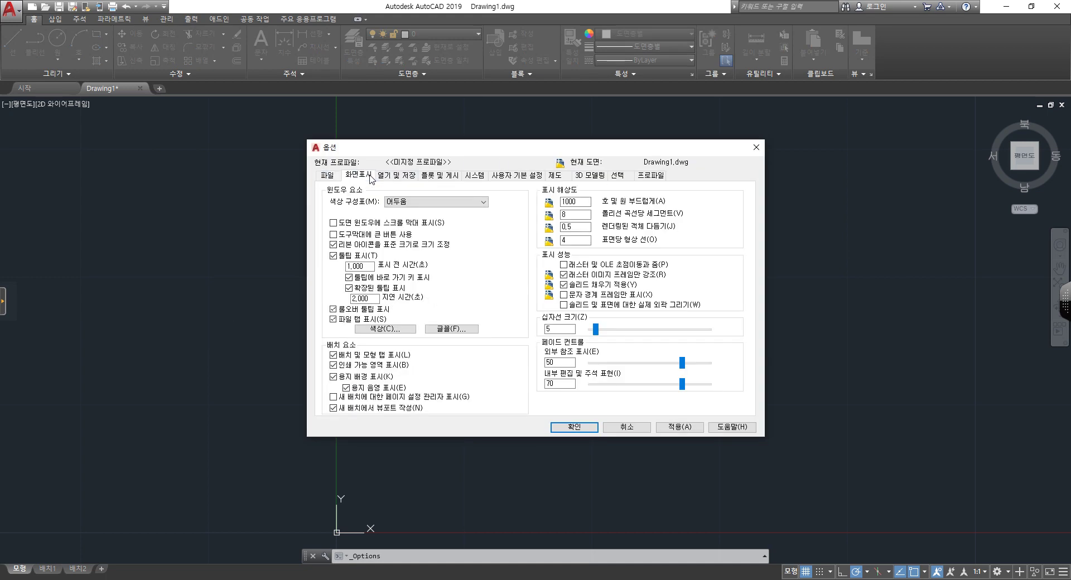
pyautogui.click(600, 182)
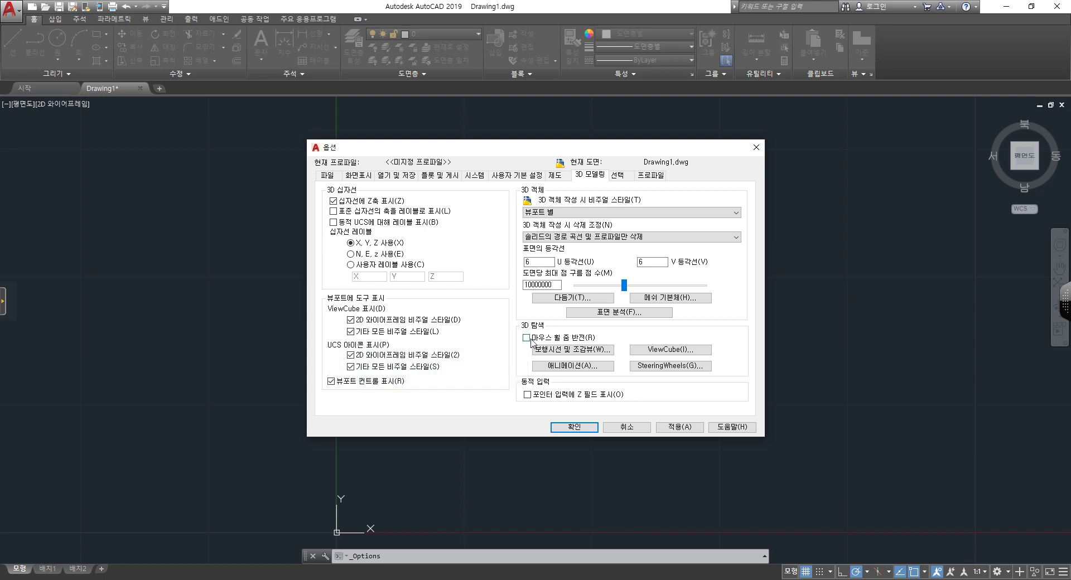
pyautogui.click(526, 338)
pyautogui.click(575, 427)
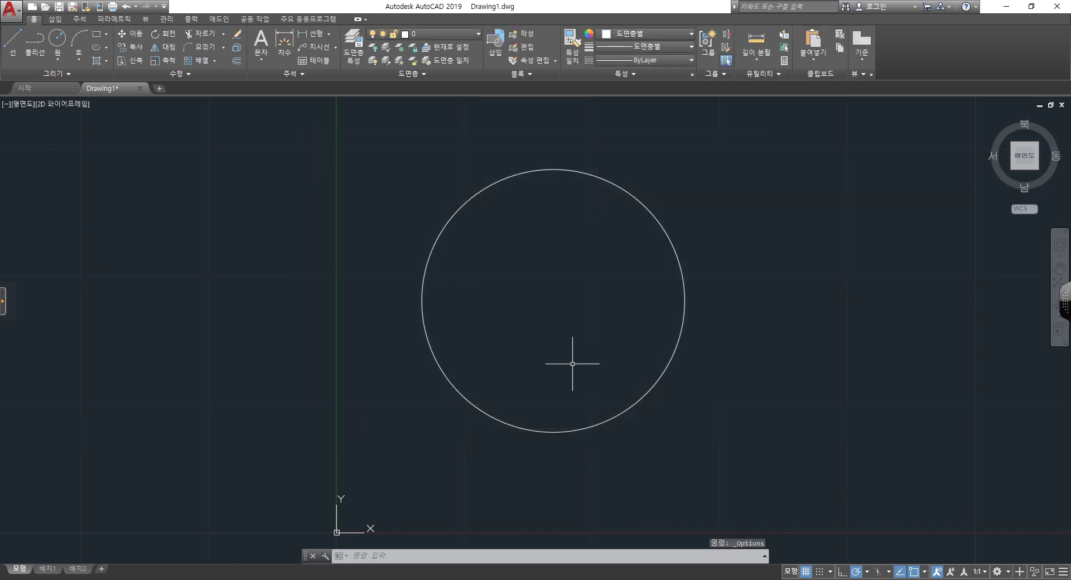
# Test the reversed wheel zoom, then reopen Options and close it with 확인.
pyautogui.scroll(4, 573, 364)
pyautogui.scroll(3, 569, 359)
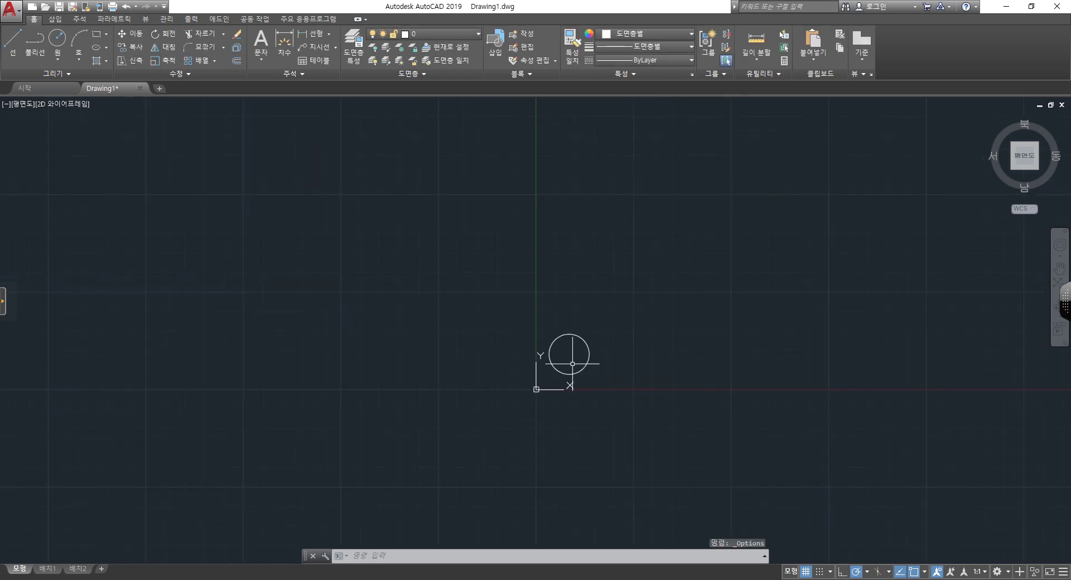
pyautogui.scroll(-5, 566, 357)
pyautogui.scroll(3, 578, 363)
pyautogui.scroll(2, 578, 363)
pyautogui.scroll(-5, 578, 363)
pyautogui.scroll(-4, 585, 367)
pyautogui.scroll(3, 584, 368)
pyautogui.scroll(5, 586, 363)
pyautogui.scroll(-4, 586, 365)
pyautogui.click(21, 4)
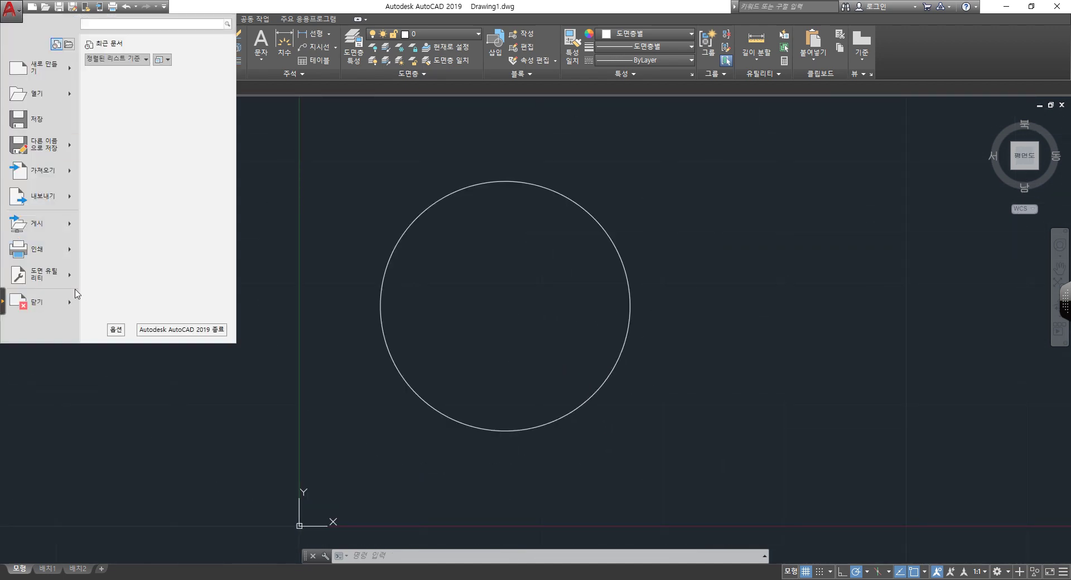
pyautogui.click(115, 330)
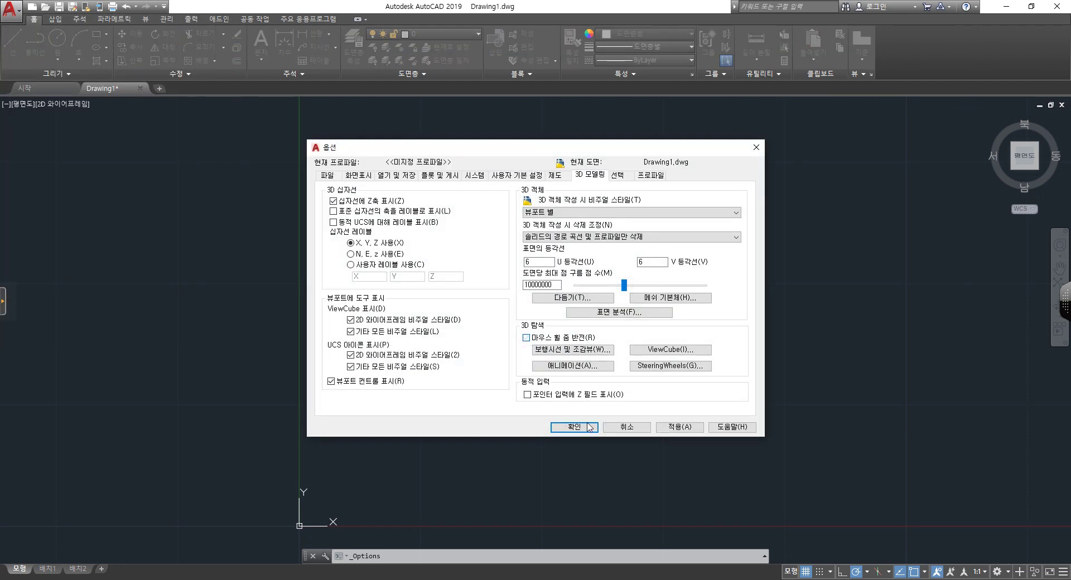
pyautogui.click(583, 427)
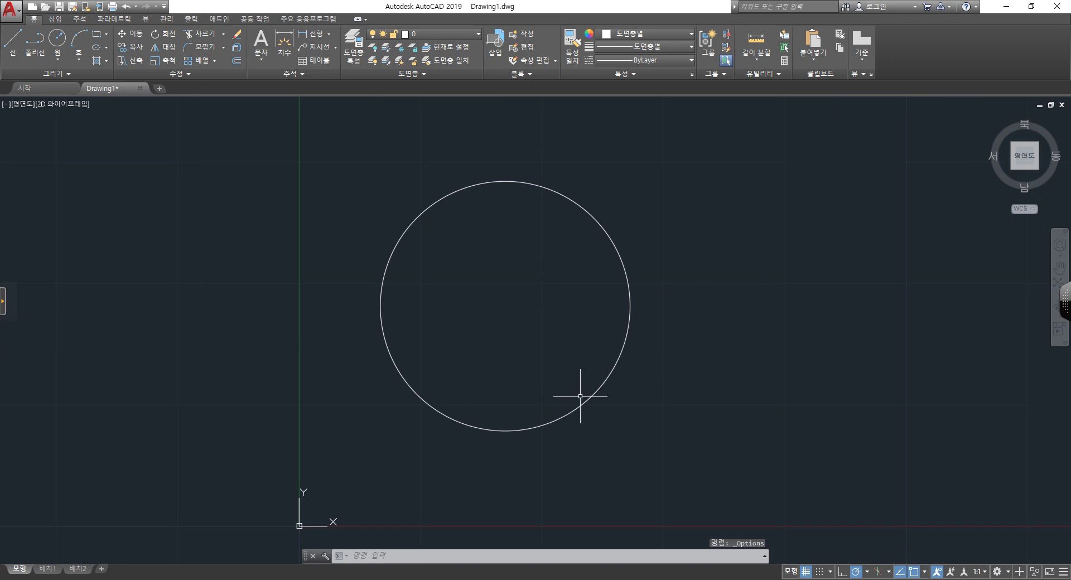
# Zoom in and out with the reversed wheel, nudge the view, and select the circle.
pyautogui.scroll(6, 580, 396)
pyautogui.scroll(4, 580, 396)
pyautogui.scroll(-6, 580, 396)
pyautogui.scroll(-4, 580, 396)
pyautogui.moveTo(535, 328); pyautogui.dragTo(549, 341, button='middle')
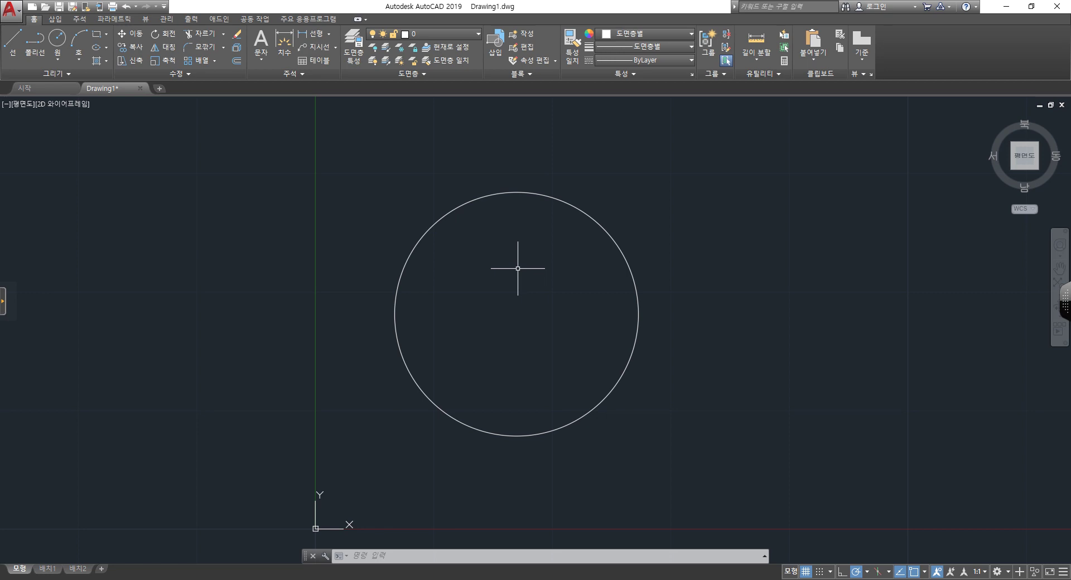
pyautogui.click(400, 279)
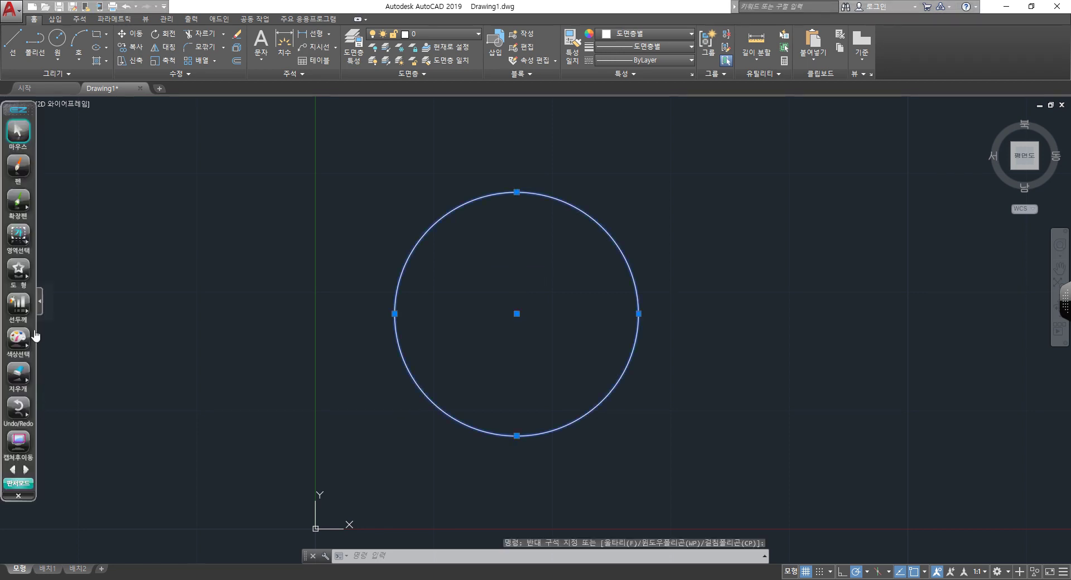